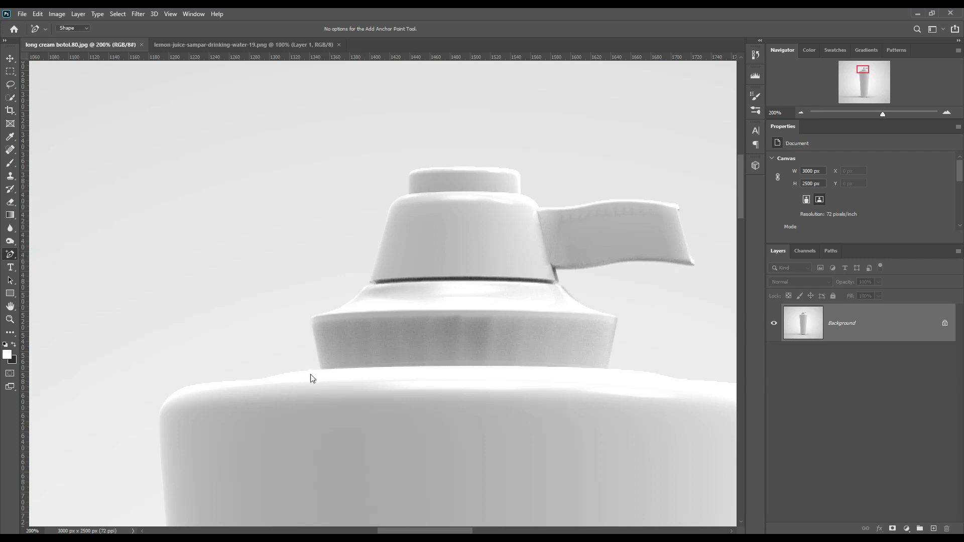
# Step: Trace the bottle body's shoulder, left side and base with Pen shape anchors
pyautogui.click(320, 370)
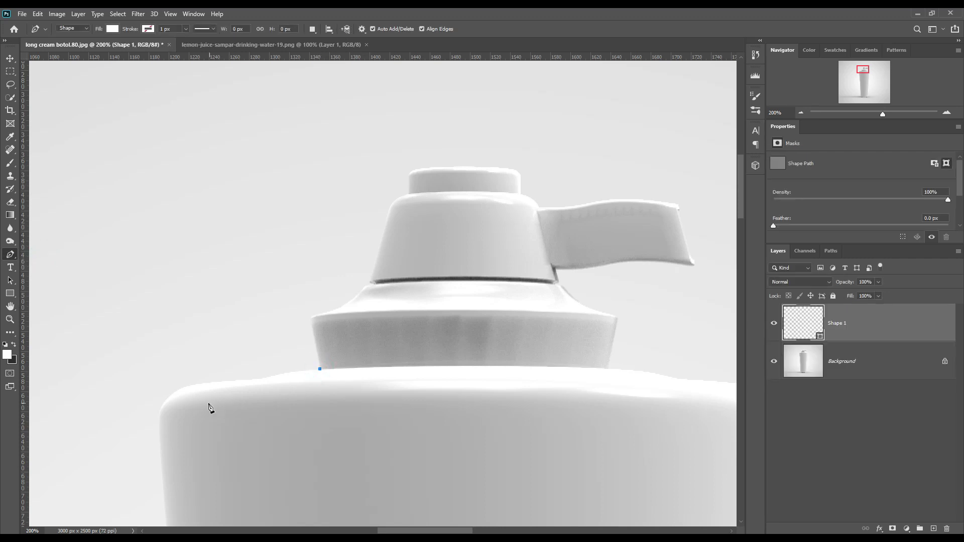
pyautogui.click(212, 382)
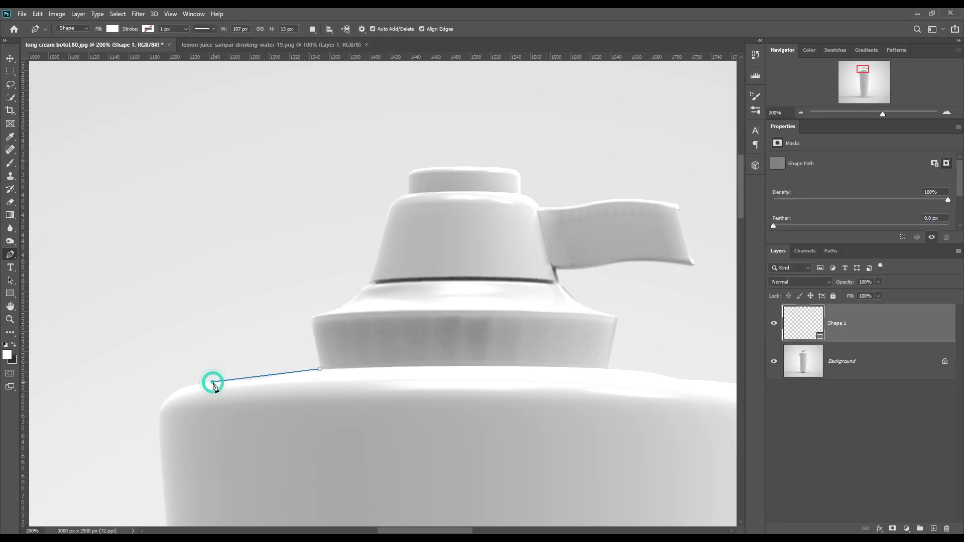
pyautogui.click(160, 438)
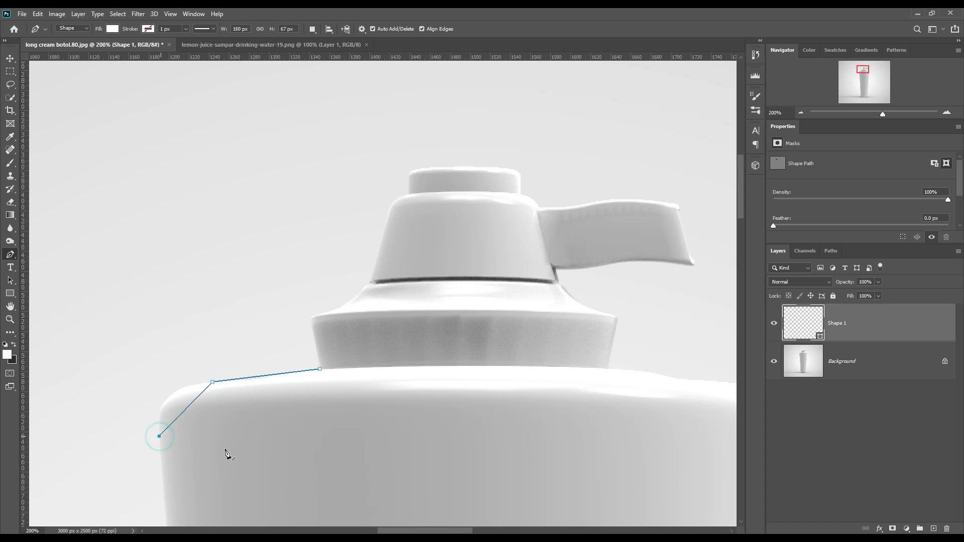
pyautogui.scroll(-20, 323, 226)
pyautogui.click(208, 305)
pyautogui.click(257, 376)
pyautogui.click(620, 371)
pyautogui.click(660, 319)
# Step: Trace the right shoulder, close the body path, and set the shape's opacity to 0%
pyautogui.moveTo(636, 297); pyautogui.dragTo(501, 449)
pyautogui.scroll(5, 501, 448)
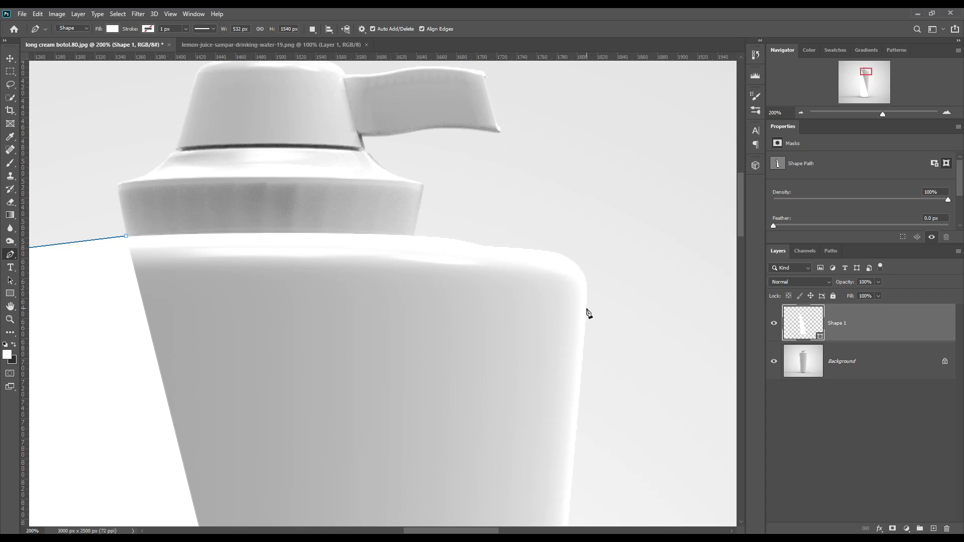
pyautogui.click(587, 308)
pyautogui.click(533, 249)
pyautogui.click(413, 235)
pyautogui.click(125, 236)
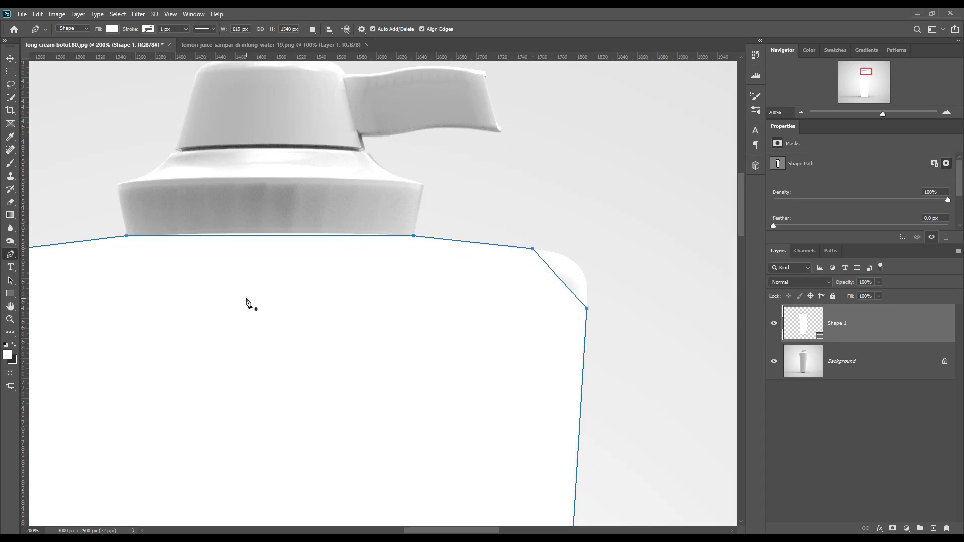
pyautogui.press('0')
pyautogui.press('0')
# Step: Add anchor points on the top edge and round off both shoulder corners
pyautogui.rightClick(10, 254)
pyautogui.click(50, 284)
pyautogui.click(257, 234)
pyautogui.click(445, 238)
pyautogui.click(486, 245)
pyautogui.moveTo(556, 274); pyautogui.dragTo(576, 265)
pyautogui.hscroll(-10, 577, 264)
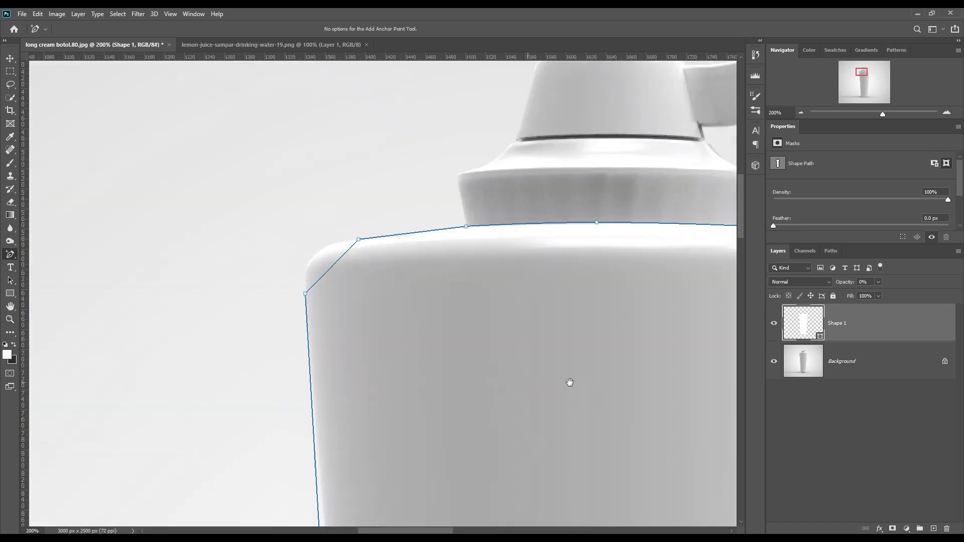
pyautogui.click(419, 247)
pyautogui.click(455, 242)
pyautogui.moveTo(355, 274); pyautogui.dragTo(337, 267)
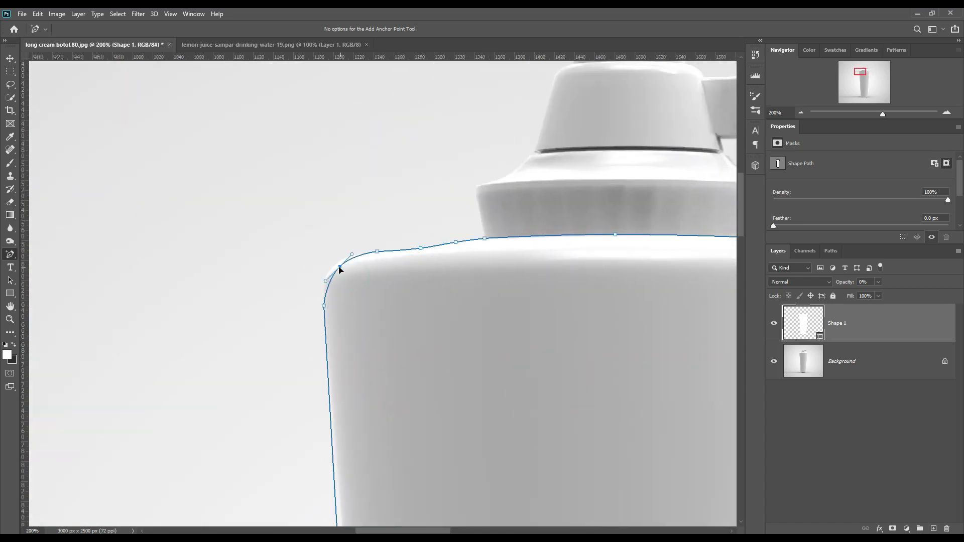
# Step: Round the bottom corners and add anchors along the bottom curve and both sides
pyautogui.scroll(-15, 426, 202)
pyautogui.scroll(-10, 561, 253)
pyautogui.moveTo(274, 331); pyautogui.dragTo(255, 339)
pyautogui.moveTo(487, 364); pyautogui.dragTo(486, 388)
pyautogui.click(331, 374)
pyautogui.click(623, 371)
pyautogui.moveTo(670, 347); pyautogui.dragTo(681, 335)
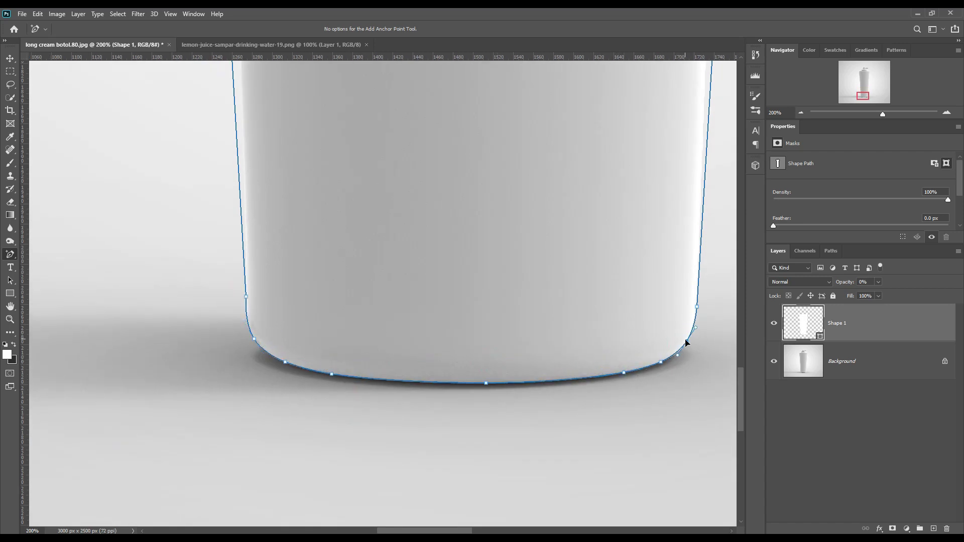
pyautogui.hotkey('ctrl', '-')
pyautogui.scroll(10, 415, 301)
pyautogui.click(299, 253)
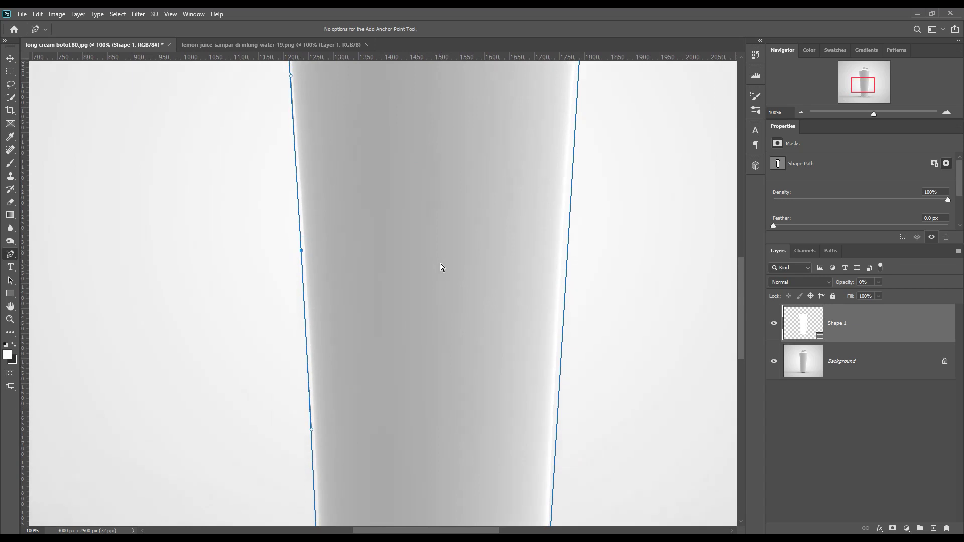
pyautogui.click(565, 249)
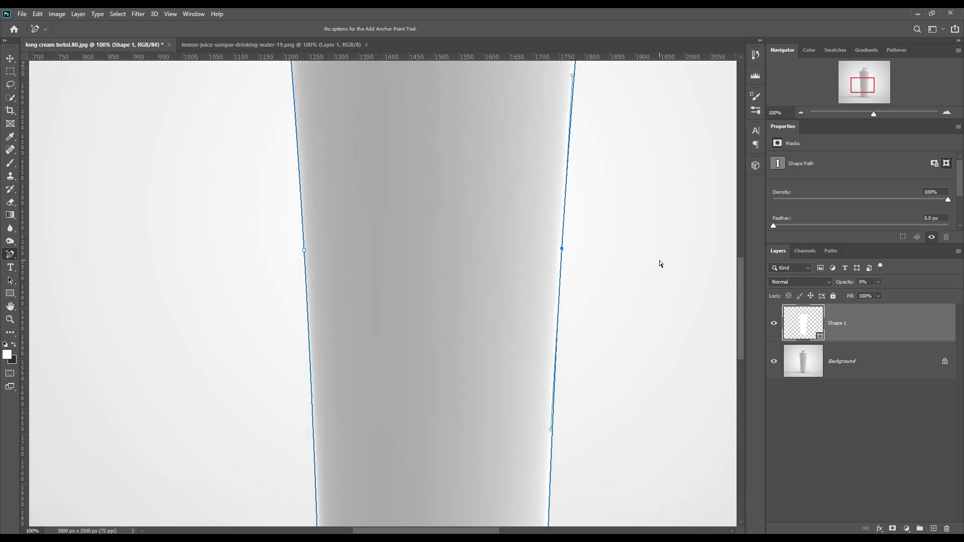
# Step: Rename the bottle shape layer to Body
pyautogui.scroll(8, 454, 383)
pyautogui.doubleClick(837, 323)
pyautogui.write('Body')
pyautogui.press('Return')
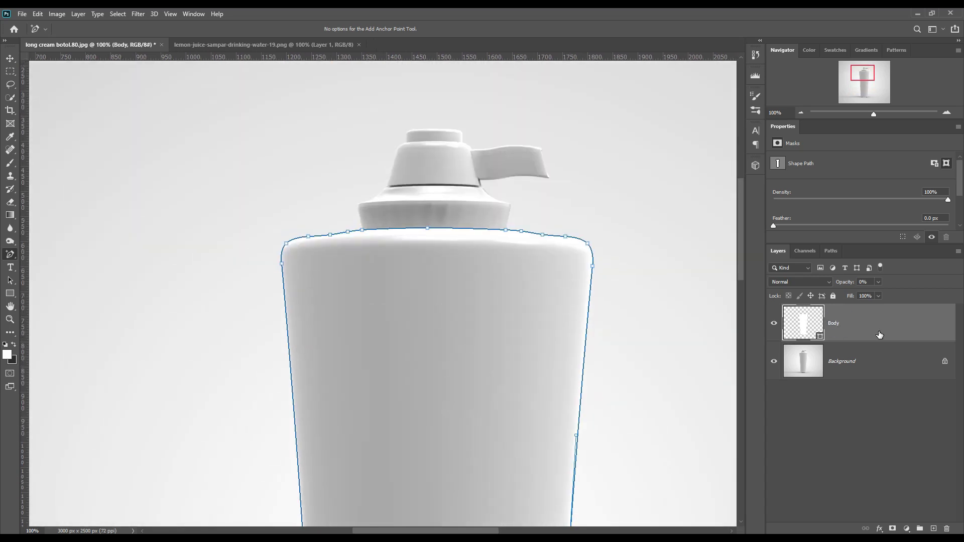
pyautogui.scroll(4, 619, 123)
# Step: Switch back to the Pen tool and trace the cap's left side
pyautogui.rightClick(10, 254)
pyautogui.click(50, 255)
pyautogui.click(169, 420)
pyautogui.click(154, 345)
pyautogui.click(161, 334)
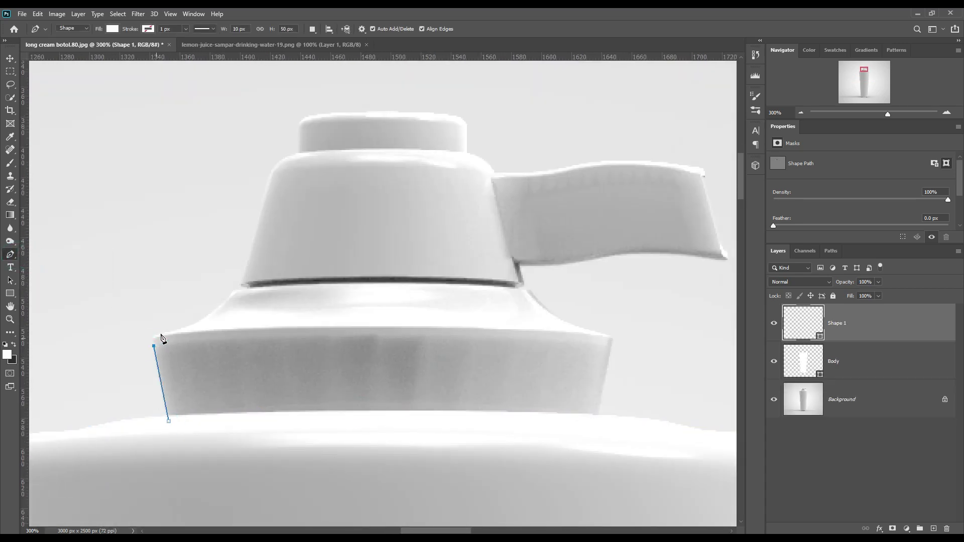
pyautogui.click(234, 290)
pyautogui.click(248, 288)
pyautogui.click(240, 284)
pyautogui.click(270, 177)
pyautogui.click(299, 151)
# Step: Trace across the cap top, along the nozzle and around its tip
pyautogui.click(300, 131)
pyautogui.click(317, 114)
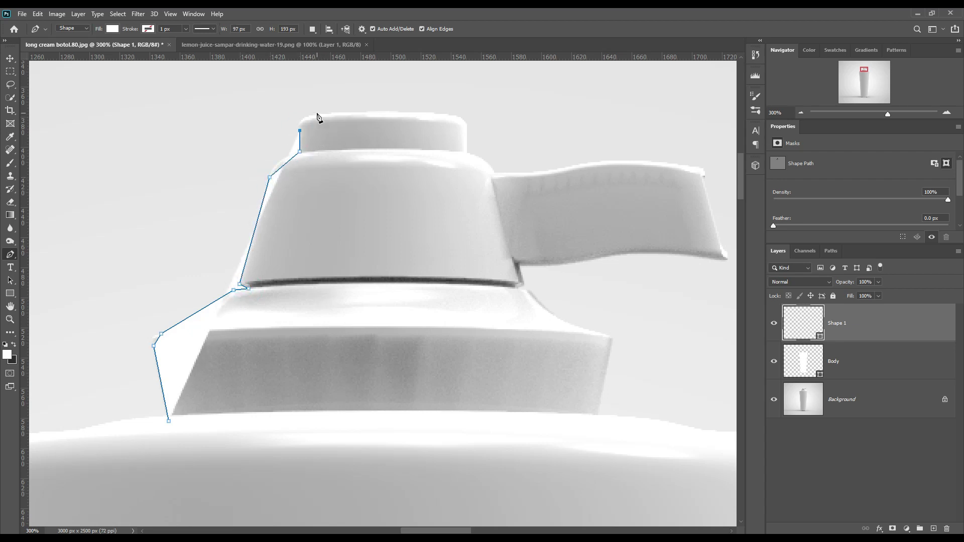
pyautogui.click(451, 115)
pyautogui.click(467, 129)
pyautogui.click(466, 151)
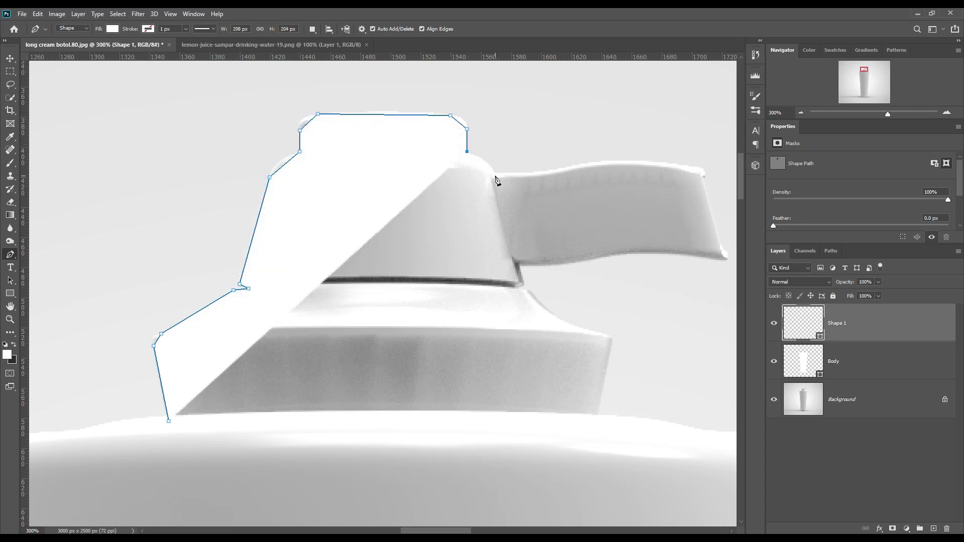
pyautogui.click(494, 172)
pyautogui.click(703, 168)
pyautogui.click(703, 178)
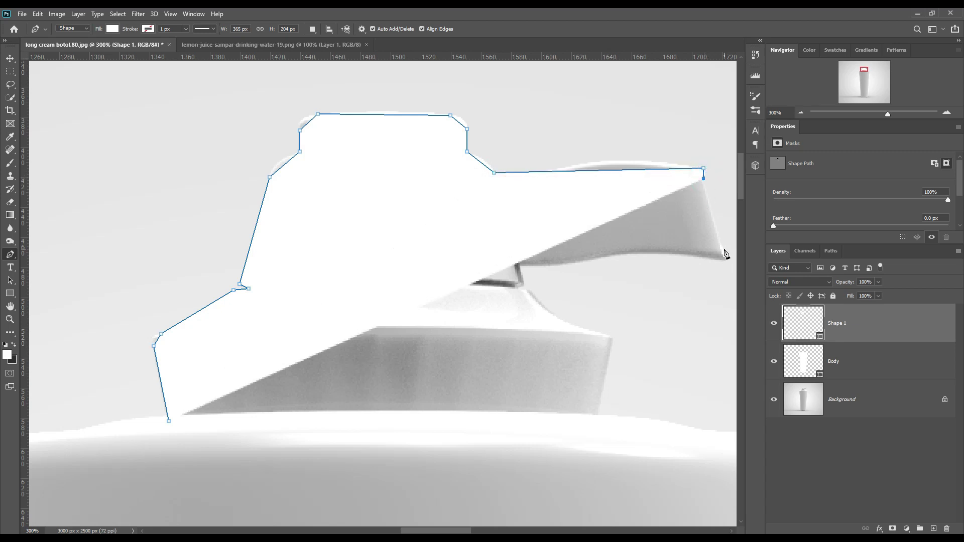
pyautogui.click(721, 247)
pyautogui.click(727, 251)
pyautogui.click(727, 259)
# Step: Set the cap shape to 0% opacity and trace under the nozzle and down the band, then close the path
pyautogui.press('0')
pyautogui.press('0')
pyautogui.click(519, 266)
pyautogui.click(524, 284)
pyautogui.click(604, 333)
pyautogui.click(609, 347)
pyautogui.click(593, 428)
pyautogui.click(169, 421)
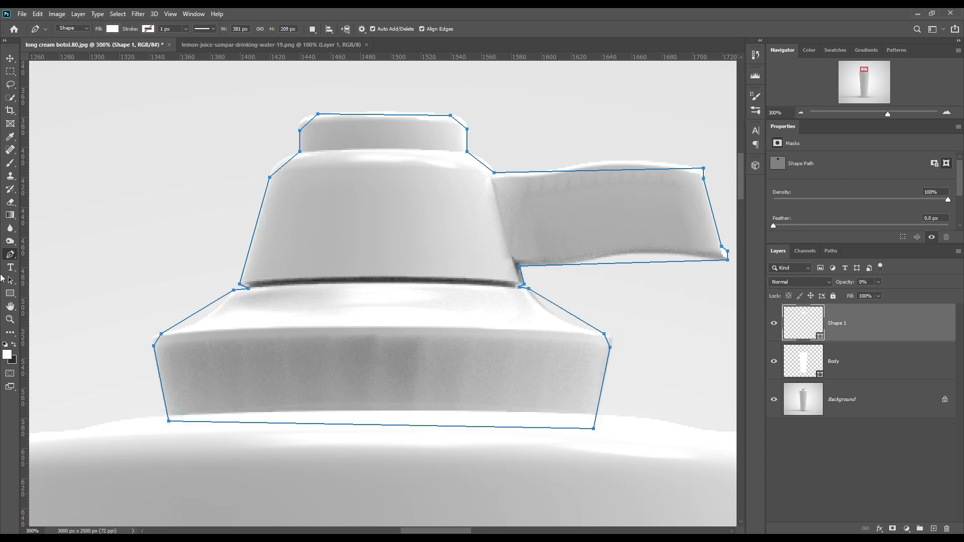
# Step: With Add Anchor Point, curve the cap's lower-left edge and the band's top and bottom edges
pyautogui.rightClick(10, 255)
pyautogui.click(55, 283)
pyautogui.moveTo(197, 312); pyautogui.dragTo(196, 322)
pyautogui.click(278, 161)
pyautogui.click(485, 161)
pyautogui.click(634, 169)
pyautogui.moveTo(634, 168); pyautogui.dragTo(634, 161)
pyautogui.click(548, 171)
pyautogui.moveTo(640, 262); pyautogui.dragTo(644, 276)
# Step: Bend the band's bottom edge, curve the cap's top edge, and curve the band's diagonal right edge
pyautogui.click(566, 260)
pyautogui.moveTo(566, 262); pyautogui.dragTo(566, 264)
pyautogui.click(704, 174)
pyautogui.click(304, 121)
pyautogui.moveTo(380, 114); pyautogui.dragTo(380, 112)
pyautogui.click(459, 117)
pyautogui.moveTo(562, 308); pyautogui.dragTo(561, 318)
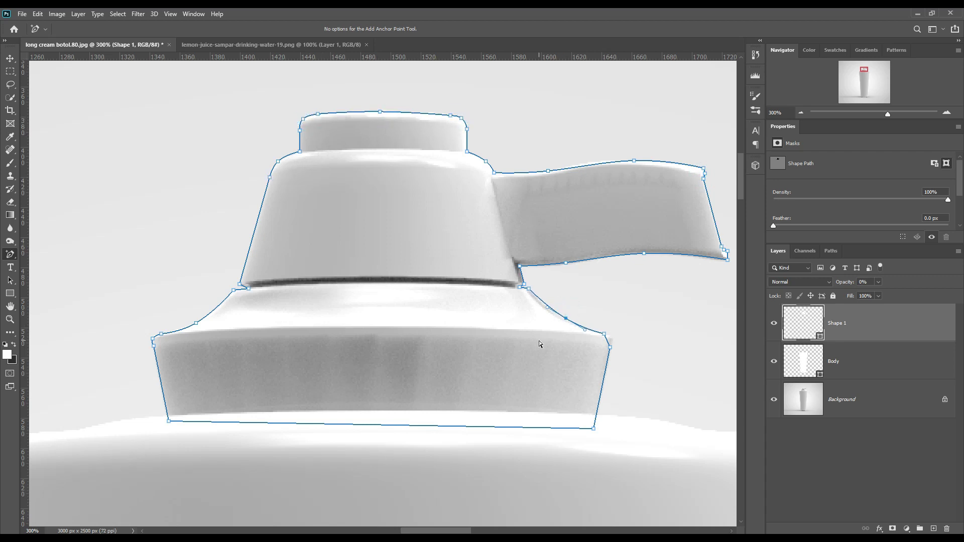
pyautogui.click(611, 339)
# Step: Fit the image on screen, rename the layer Cap, and load the Body outline as a selection
pyautogui.hotkey('ctrl', '0')
pyautogui.doubleClick(839, 323)
pyautogui.write('Cap')
pyautogui.press('Return')
pyautogui.keyDown('ctrl'); pyautogui.click(821, 374); pyautogui.keyUp('ctrl')
pyautogui.click(904, 365)
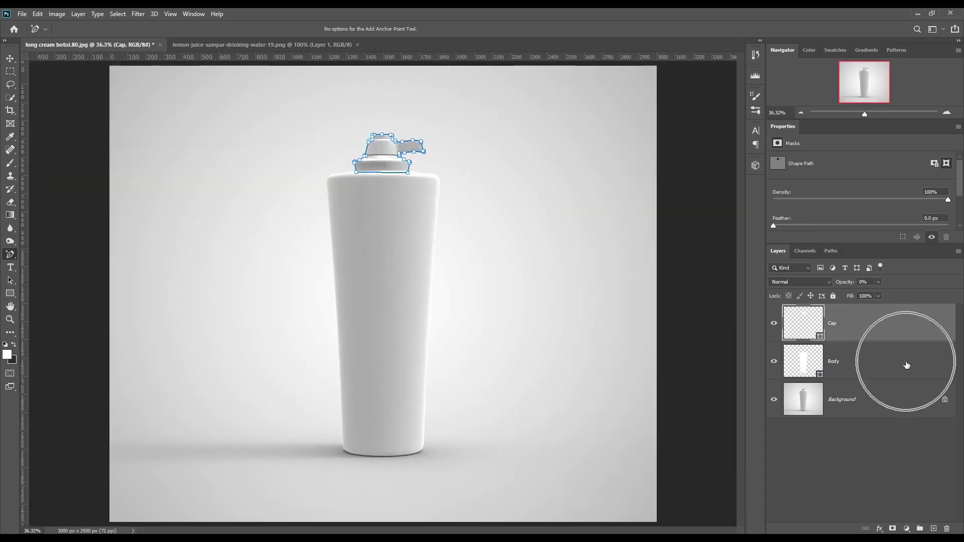
# Step: Add layer masks to Body and Cap from their own outlines, then deselect
pyautogui.click(892, 529)
pyautogui.keyDown('ctrl'); pyautogui.click(819, 335); pyautogui.keyUp('ctrl')
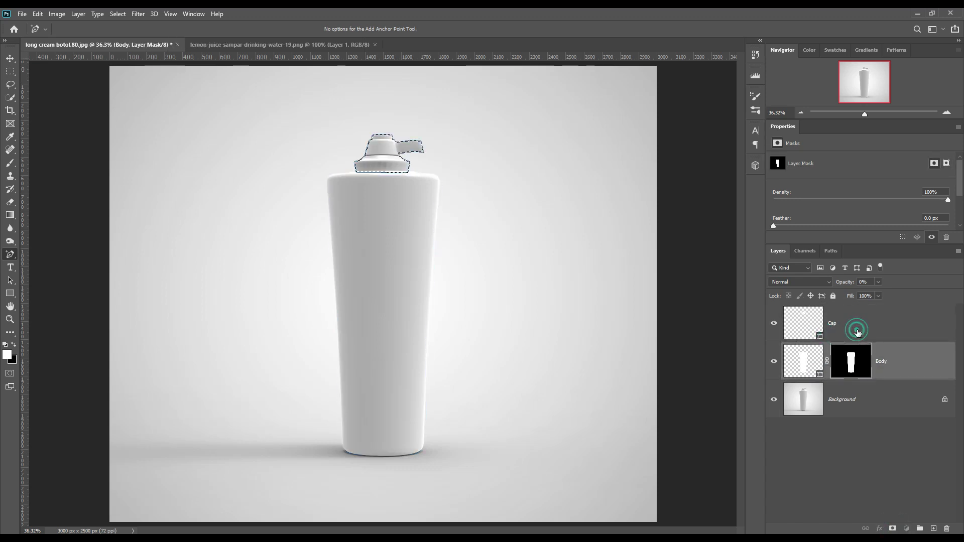
pyautogui.click(903, 324)
pyautogui.click(892, 528)
pyautogui.keyDown('ctrl'); pyautogui.click(849, 364); pyautogui.keyUp('ctrl')
pyautogui.click(856, 324)
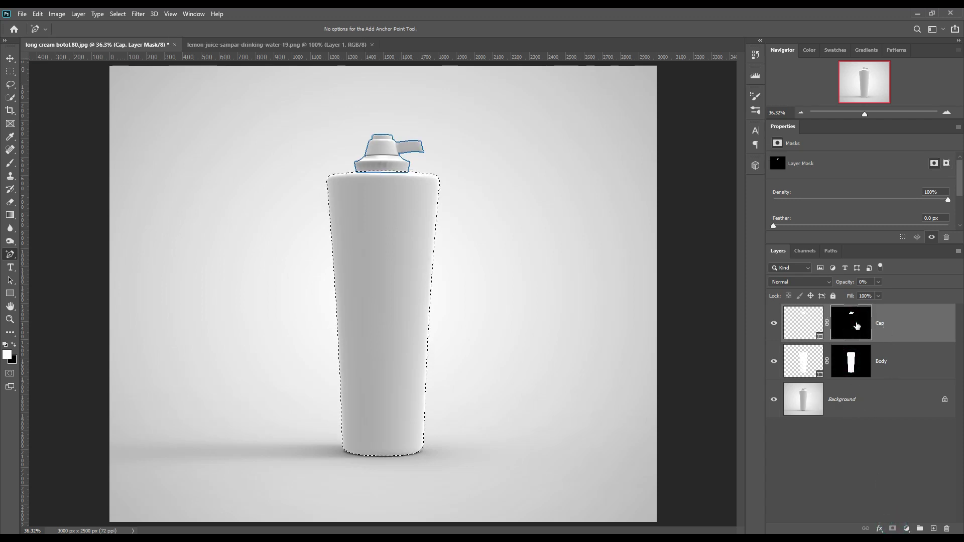
pyautogui.hotkey('ctrl', 'd')
# Step: Group Body and Cap, hide the group, name it Object ID, and select Background
pyautogui.click(906, 384)
pyautogui.click(906, 370)
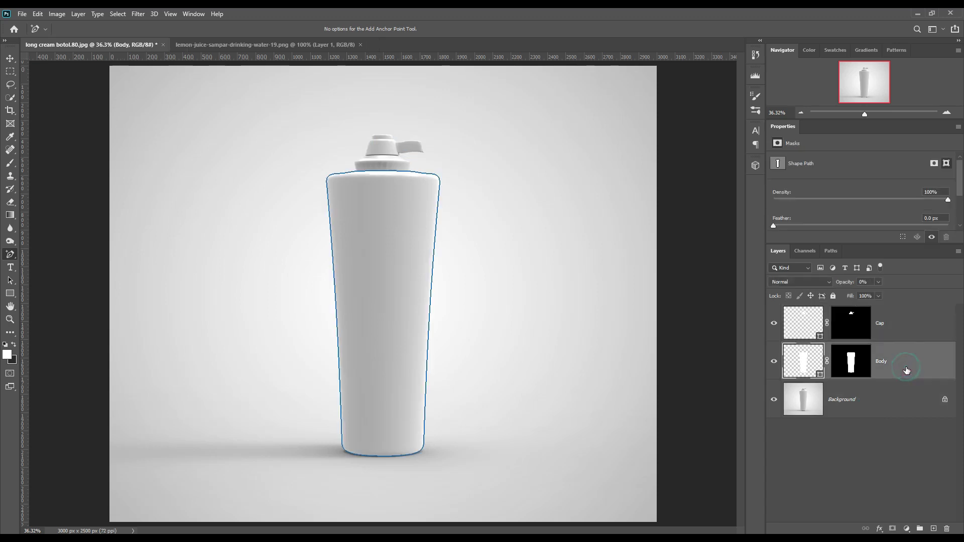
pyautogui.keyDown('shift'); pyautogui.click(906, 340); pyautogui.keyUp('shift')
pyautogui.moveTo(905, 360); pyautogui.dragTo(920, 528)
pyautogui.click(774, 311)
pyautogui.doubleClick(806, 310)
pyautogui.write('O')
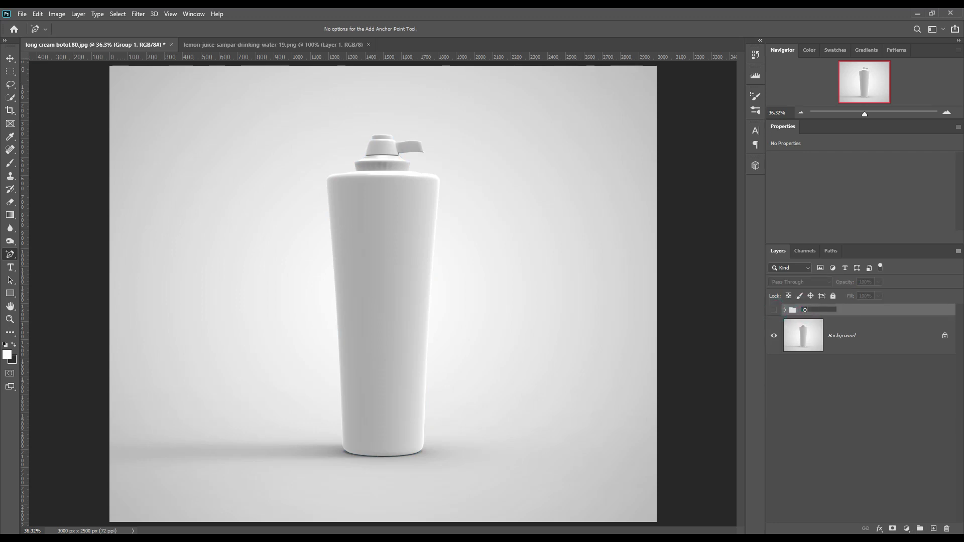
pyautogui.write('bject ID')
pyautogui.press('Return')
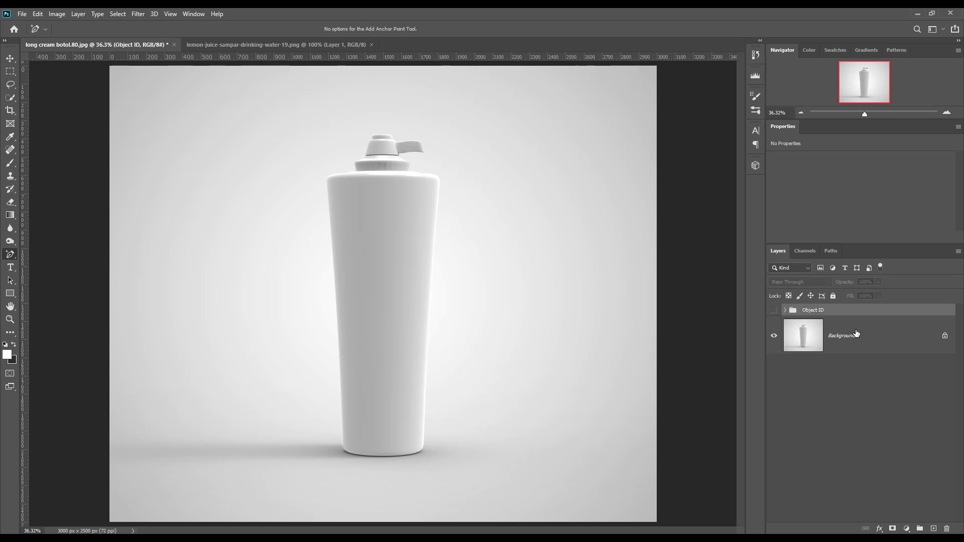
pyautogui.click(857, 334)
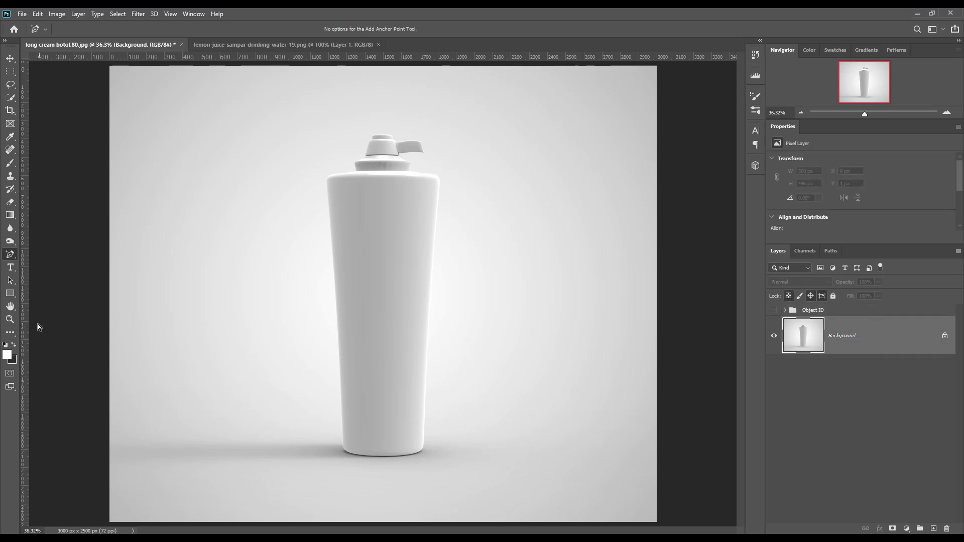
# Step: Draw a red rectangle over the bottle body at 27% opacity, nudged 3 px left and up
pyautogui.click(10, 293)
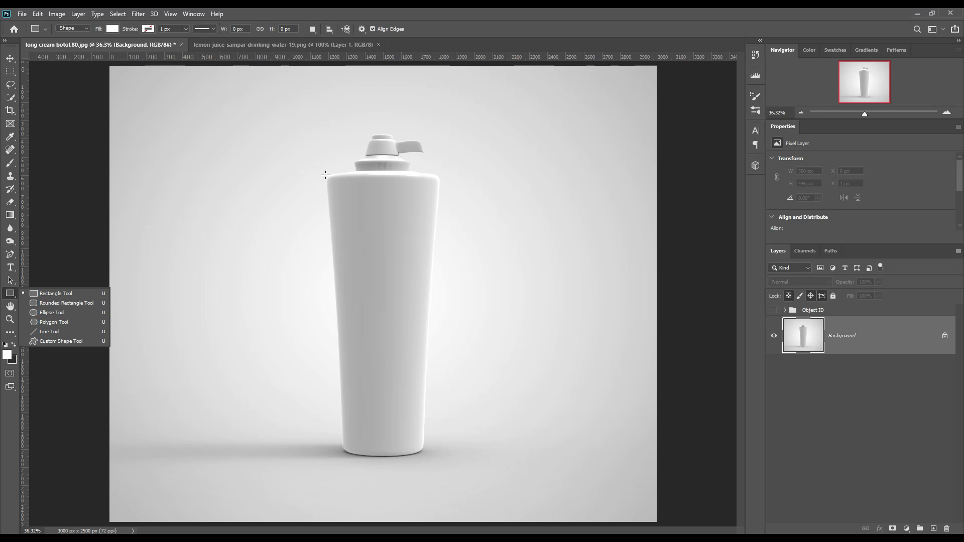
pyautogui.moveTo(323, 170); pyautogui.dragTo(444, 458)
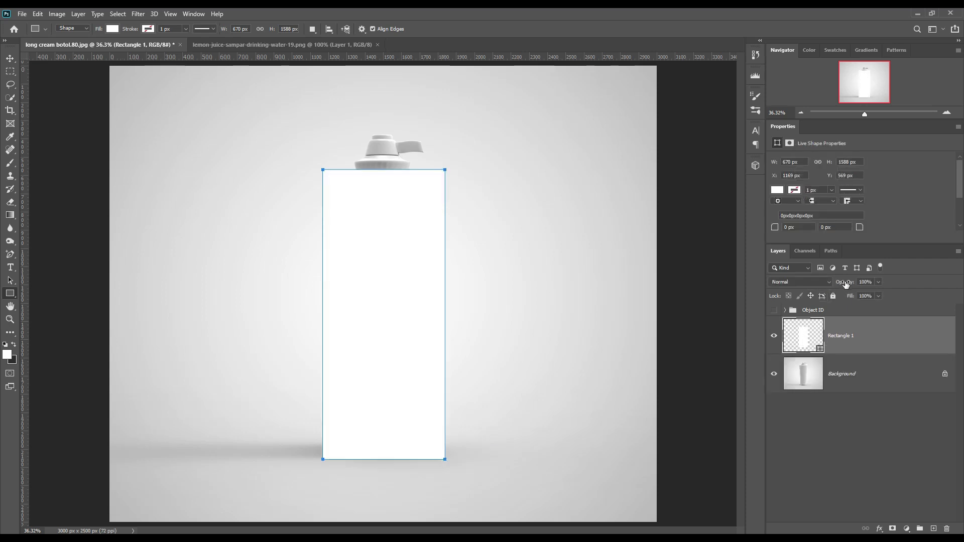
pyautogui.moveTo(846, 283); pyautogui.dragTo(644, 286)
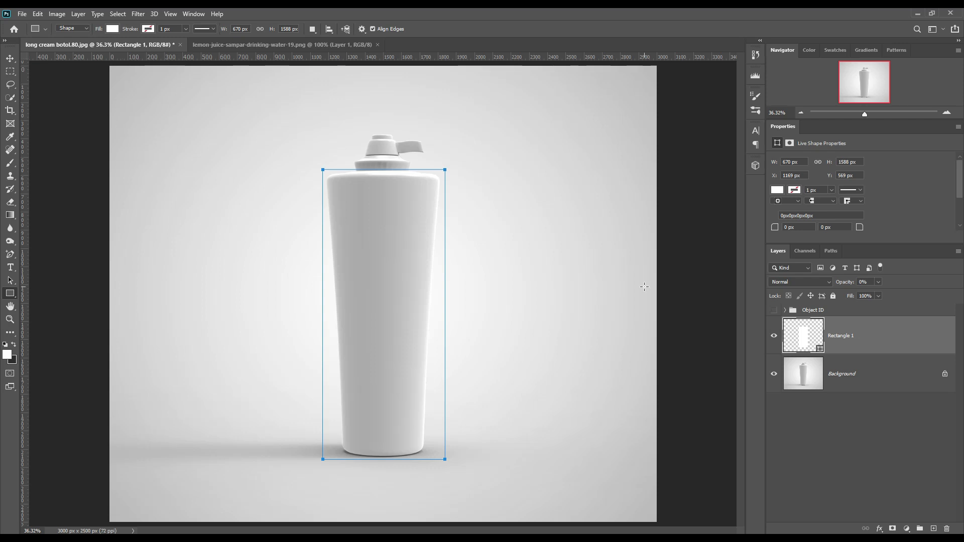
pyautogui.click(10, 58)
pyautogui.doubleClick(819, 348)
pyautogui.click(735, 281)
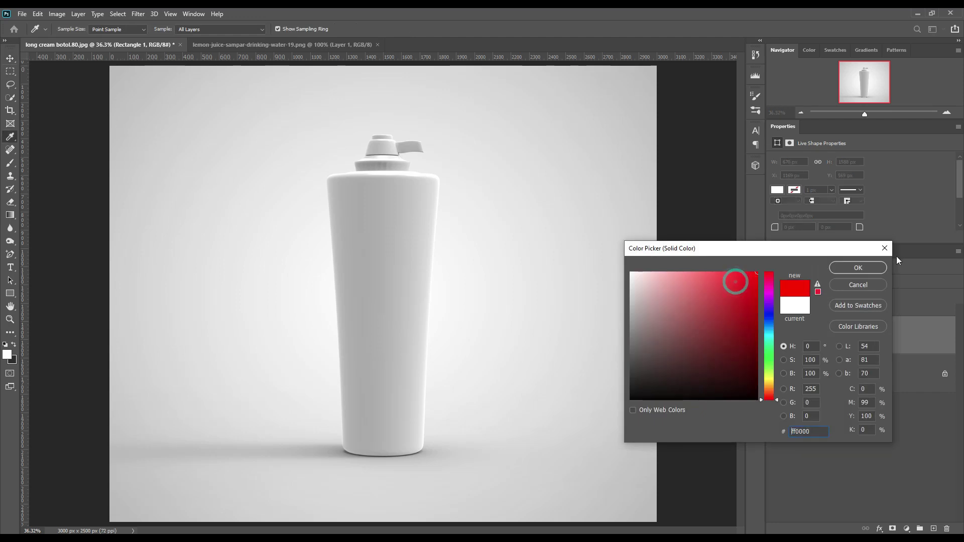
pyautogui.click(857, 268)
pyautogui.moveTo(848, 283); pyautogui.dragTo(853, 284)
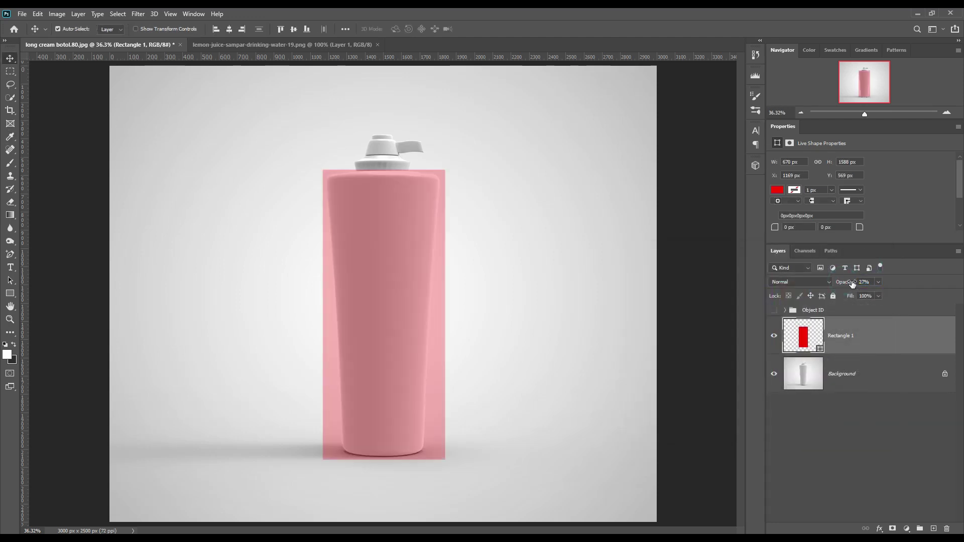
pyautogui.press('Left')
pyautogui.press('Left')
pyautogui.press('Left')
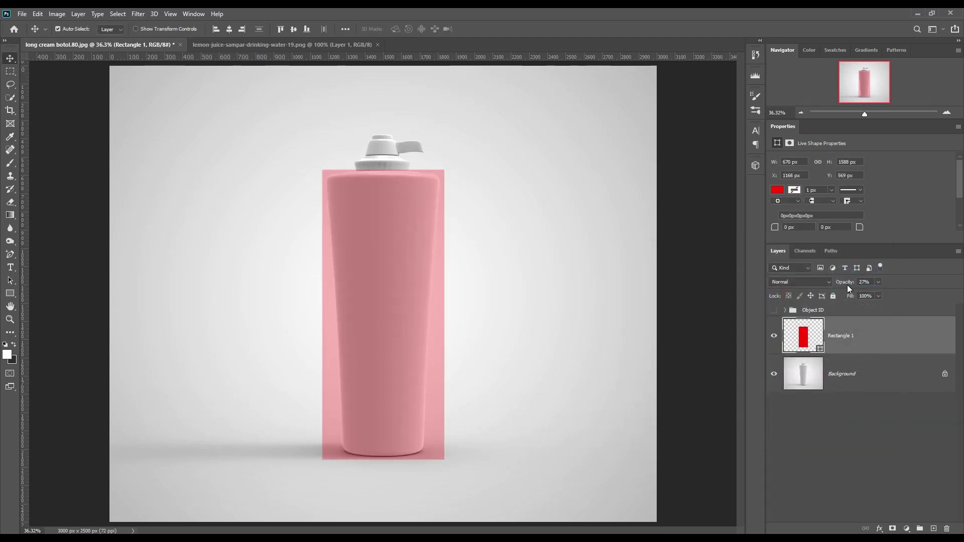
pyautogui.press('Up')
pyautogui.press('Up')
pyautogui.press('Up')
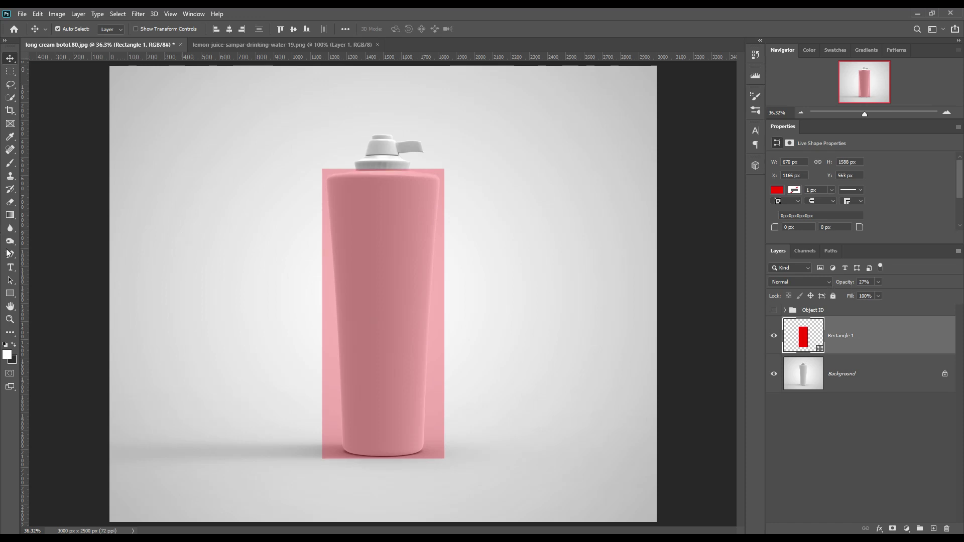
# Step: Place vertical guides at the bottle's left and right edges, then raise the rectangle to full opacity
pyautogui.moveTo(25, 246); pyautogui.dragTo(340, 291)
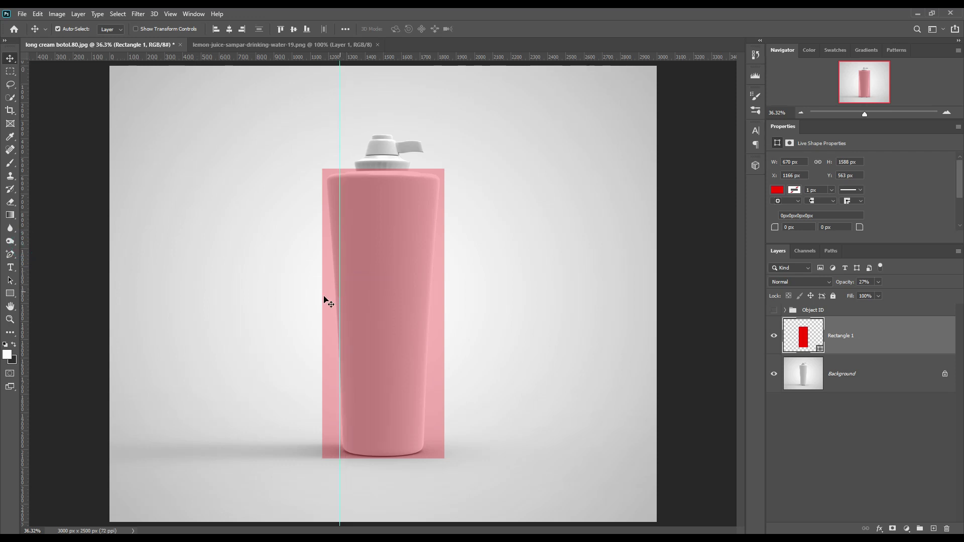
pyautogui.moveTo(28, 299); pyautogui.dragTo(426, 307)
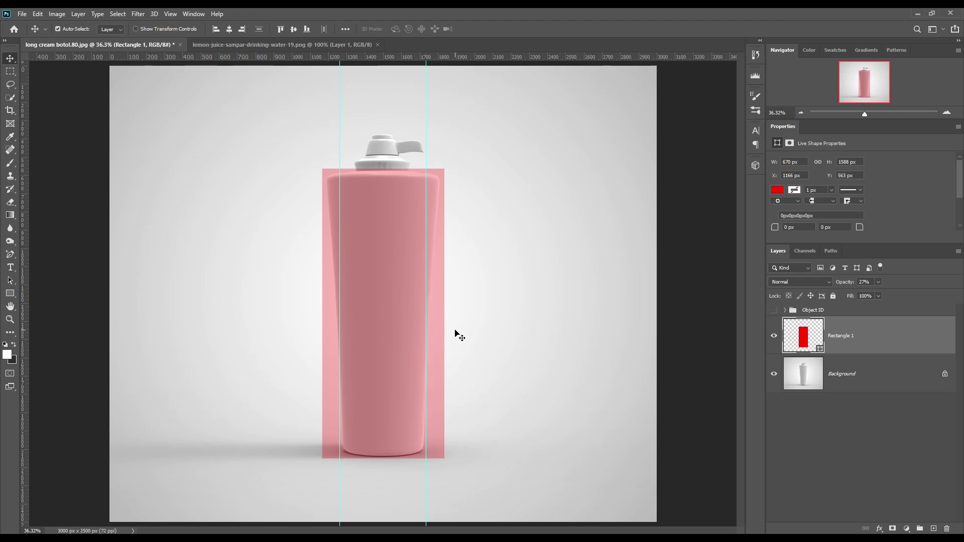
pyautogui.moveTo(842, 283); pyautogui.dragTo(911, 335)
# Step: Convert Rectangle 1 to a smart object and drag both guides back onto the ruler
pyautogui.rightClick(912, 335)
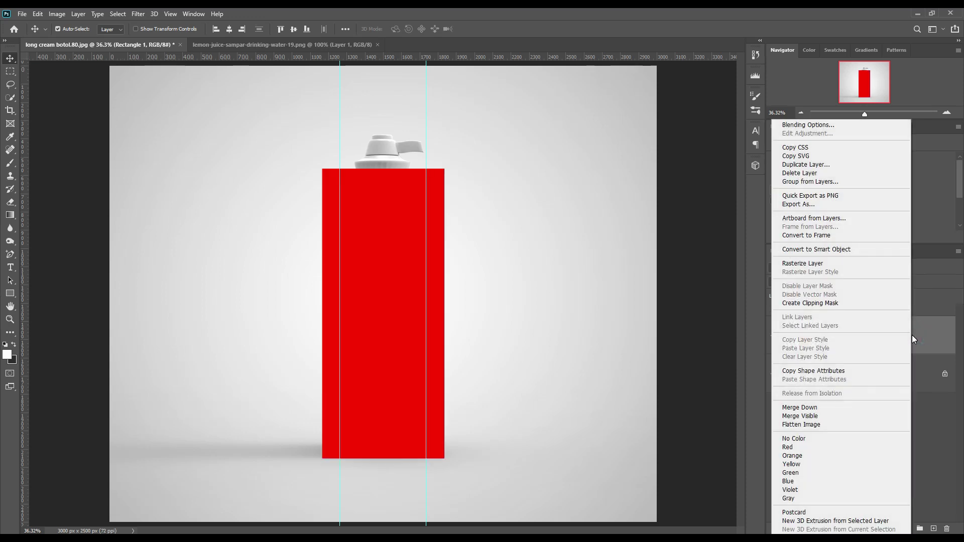
pyautogui.click(851, 249)
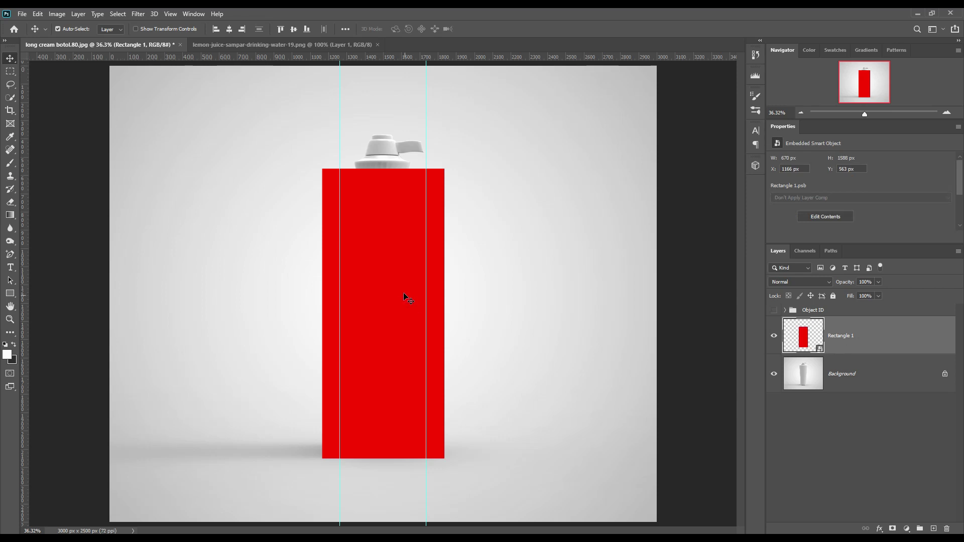
pyautogui.moveTo(427, 267); pyautogui.dragTo(445, 349)
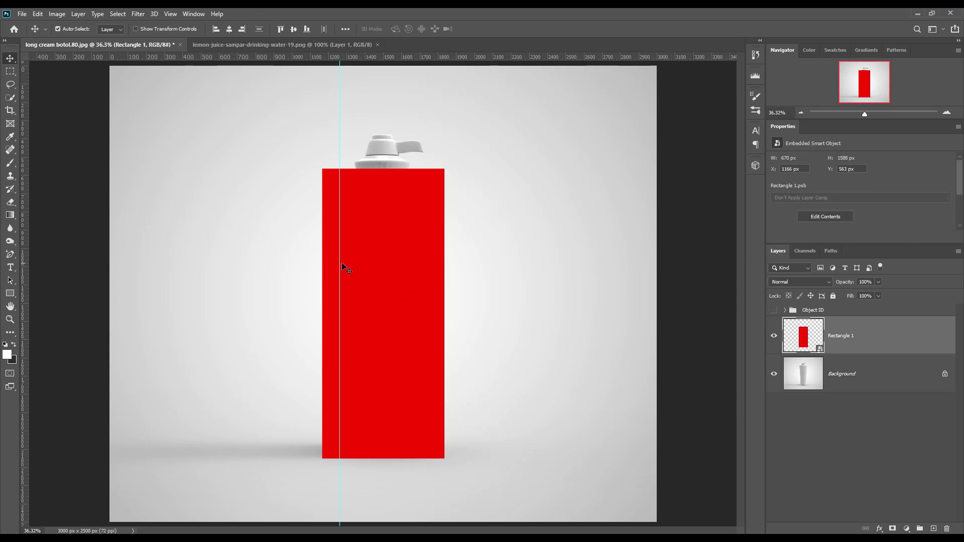
pyautogui.moveTo(341, 266); pyautogui.dragTo(6, 233)
# Step: Load the Cap mask as a selection and add a near-white fefefe Solid Color fill layer
pyautogui.click(785, 312)
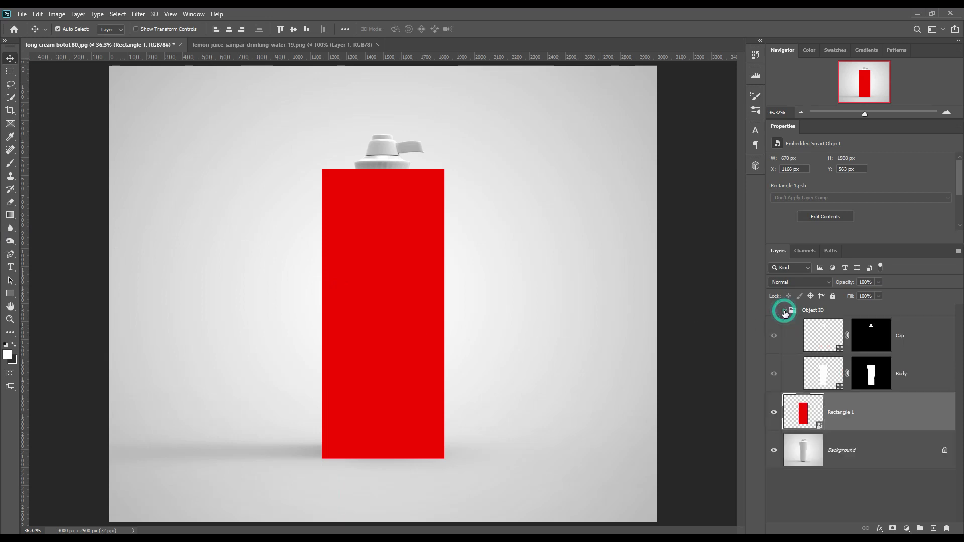
pyautogui.keyDown('ctrl'); pyautogui.click(871, 330); pyautogui.keyUp('ctrl')
pyautogui.click(785, 310)
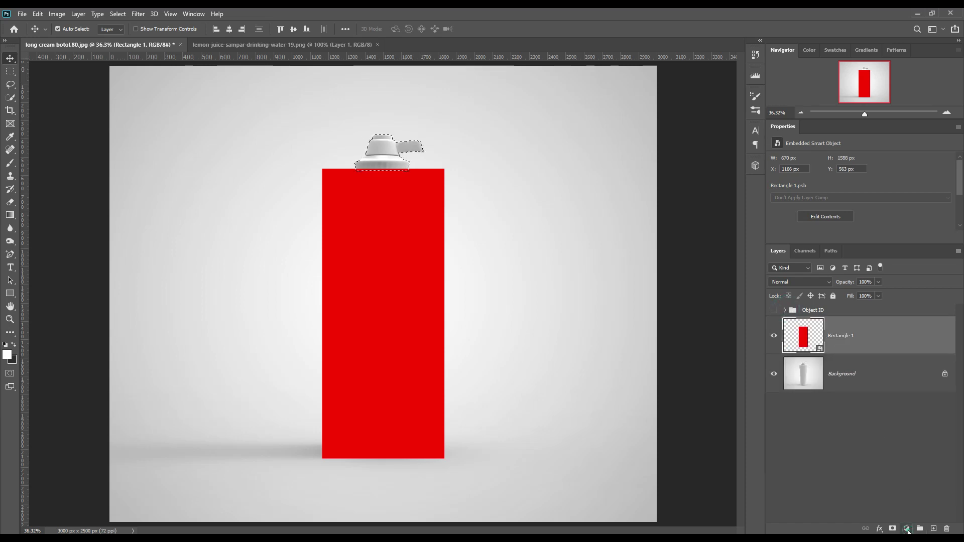
pyautogui.click(906, 528)
pyautogui.click(914, 351)
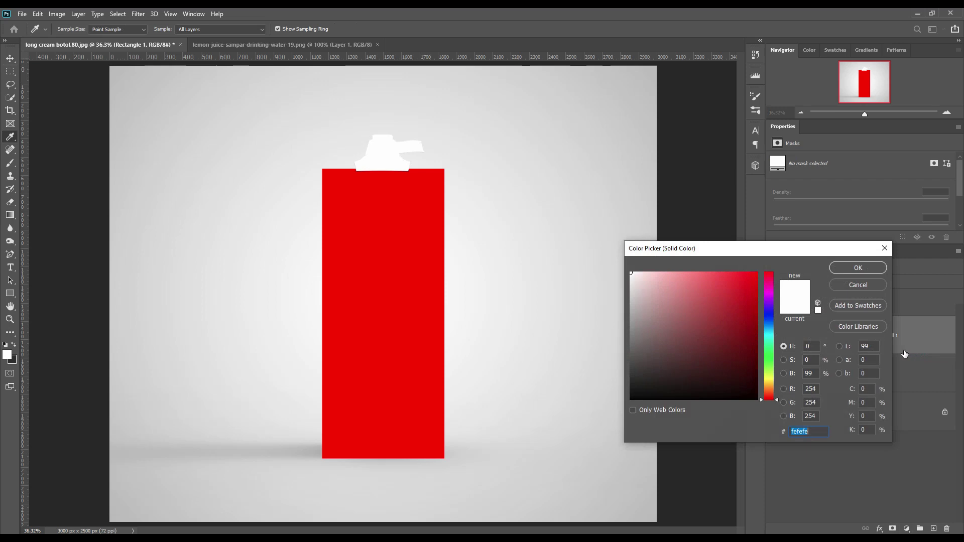
pyautogui.click(858, 268)
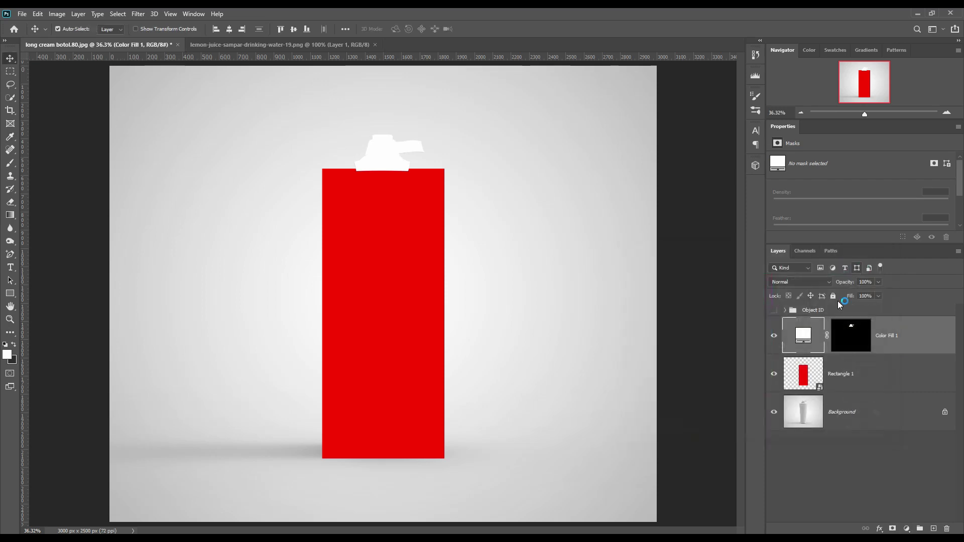
# Step: Mask Rectangle 1 to the Body outline, label both layers Red, then select Rectangle 1 alone
pyautogui.click(786, 312)
pyautogui.keyDown('ctrl'); pyautogui.click(870, 373); pyautogui.keyUp('ctrl')
pyautogui.click(786, 312)
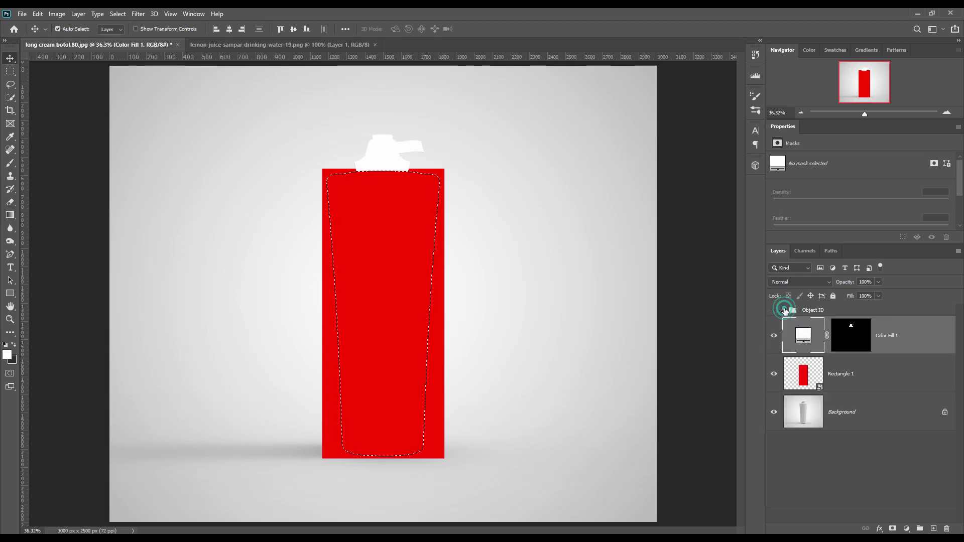
pyautogui.click(855, 370)
pyautogui.click(892, 526)
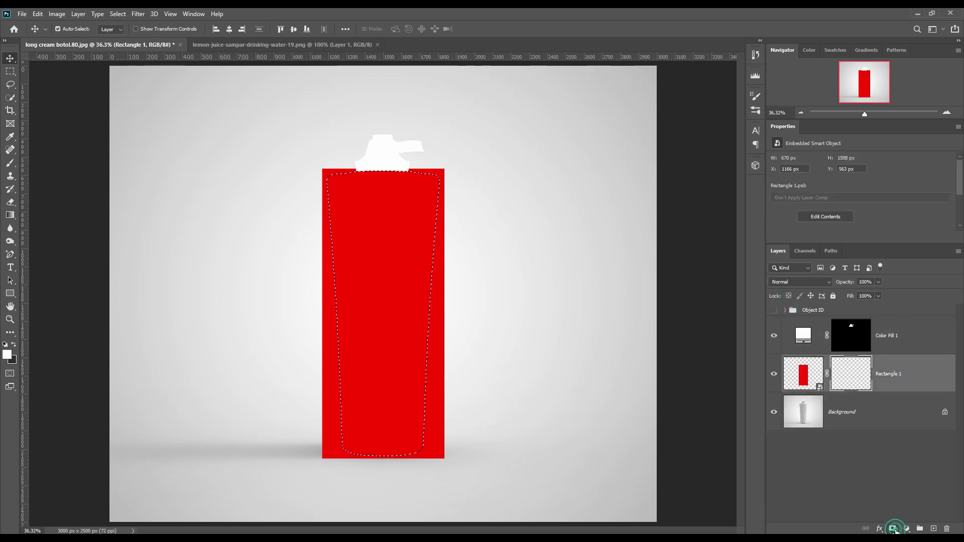
pyautogui.rightClick(903, 348)
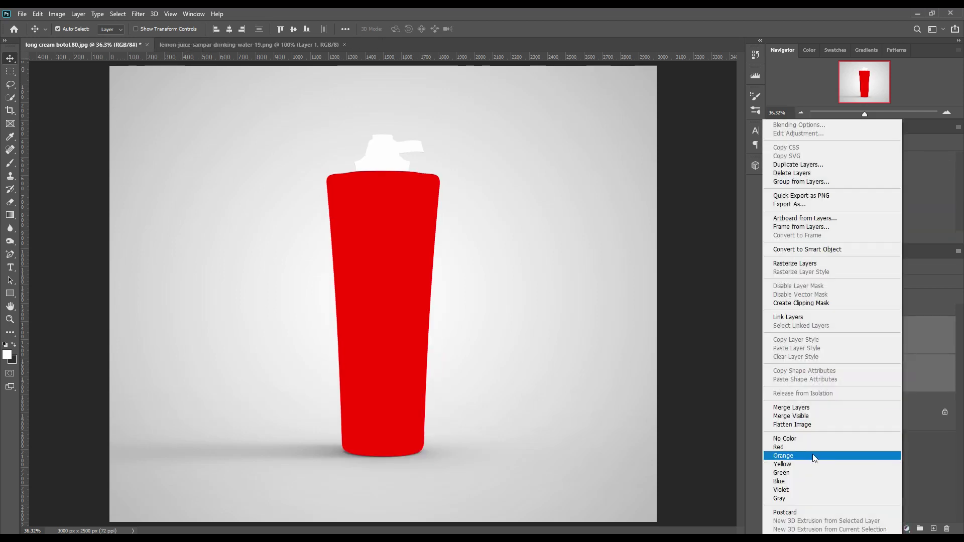
pyautogui.click(883, 446)
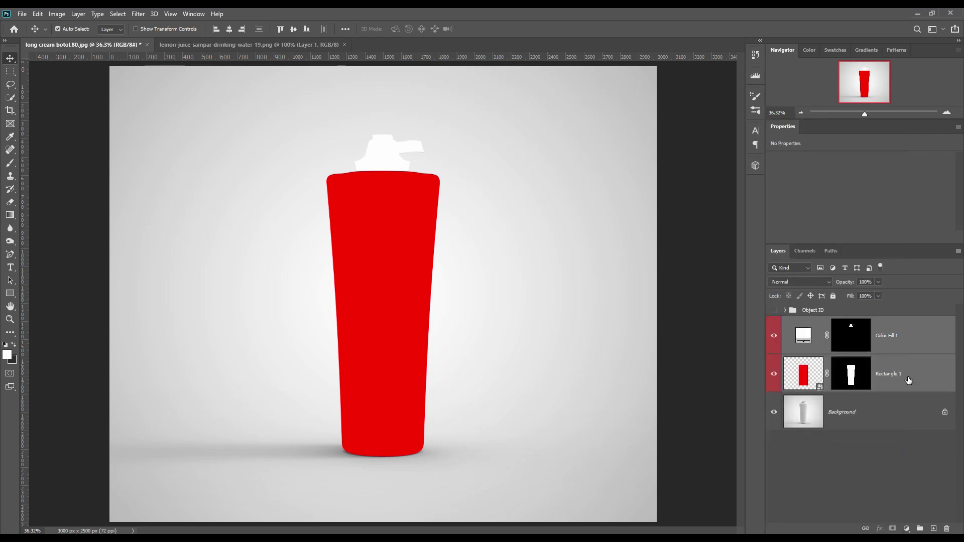
pyautogui.click(908, 380)
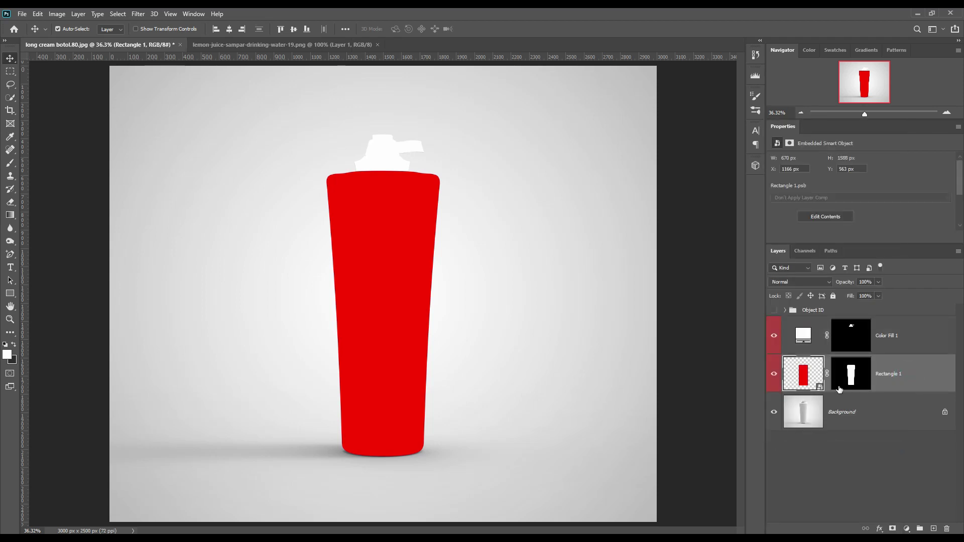
# Step: Open the Rectangle 1 smart object and change its rectangle fill from red to white (#ffffff)
pyautogui.doubleClick(818, 388)
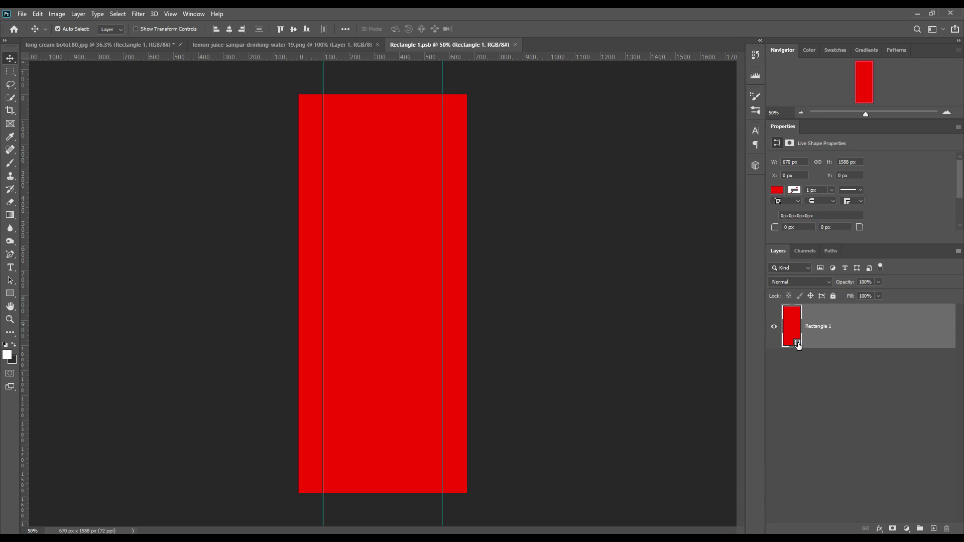
pyautogui.doubleClick(798, 344)
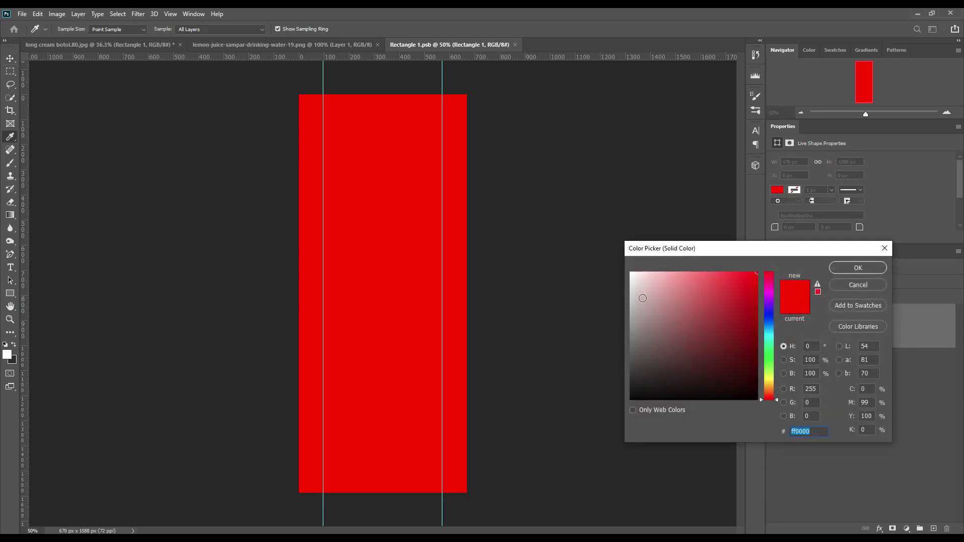
pyautogui.moveTo(645, 290); pyautogui.dragTo(631, 273)
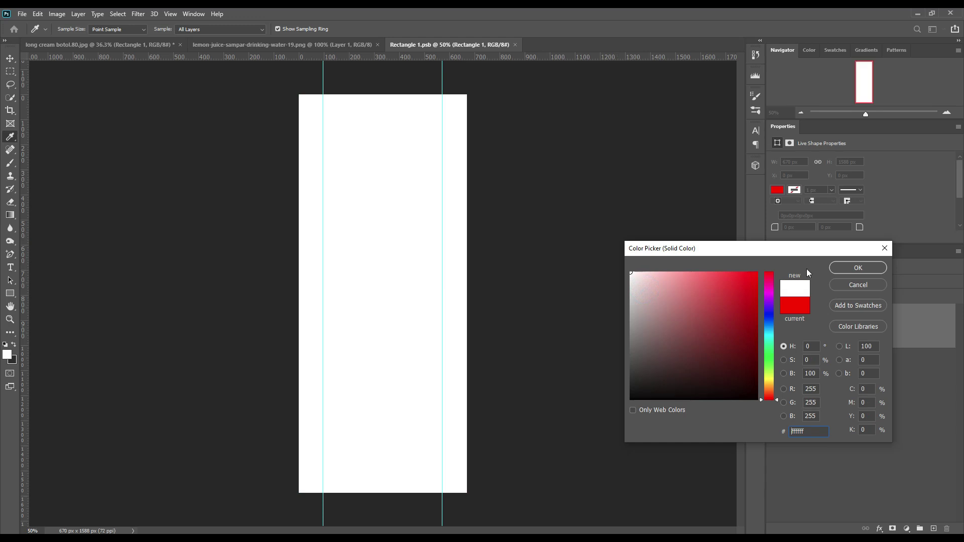
pyautogui.click(841, 270)
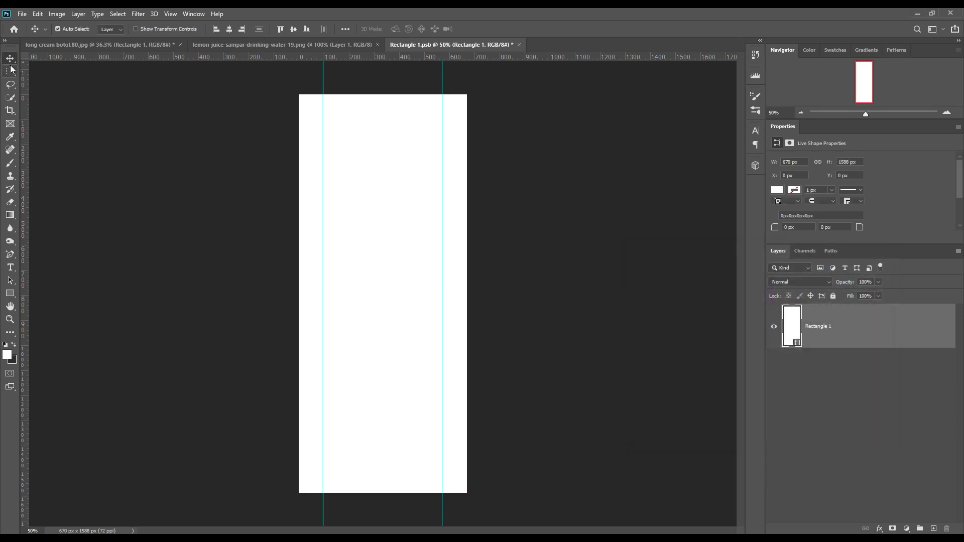
pyautogui.click(263, 45)
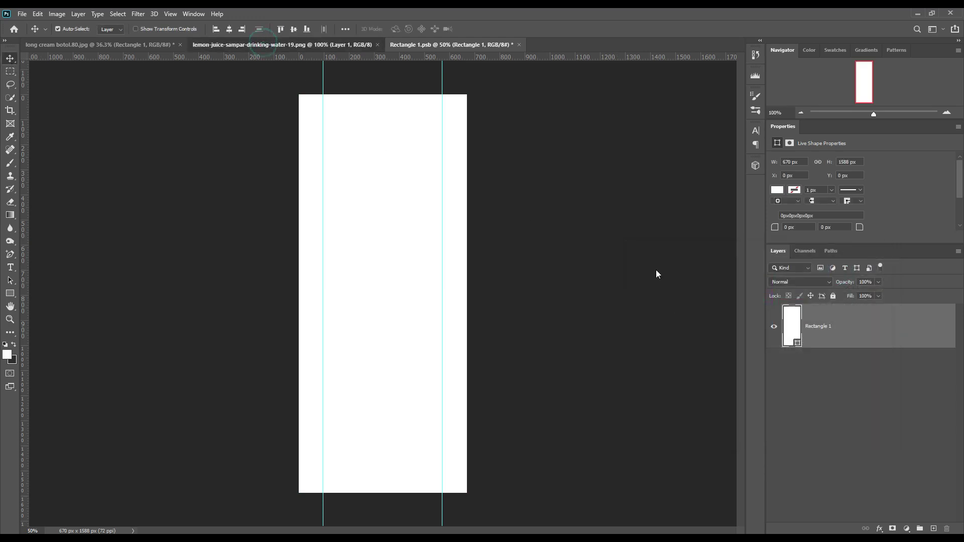
# Step: Drop the lemon splash image into Rectangle 1.psb and nudge it left onto the rectangle's lower half
pyautogui.moveTo(454, 317); pyautogui.dragTo(404, 349)
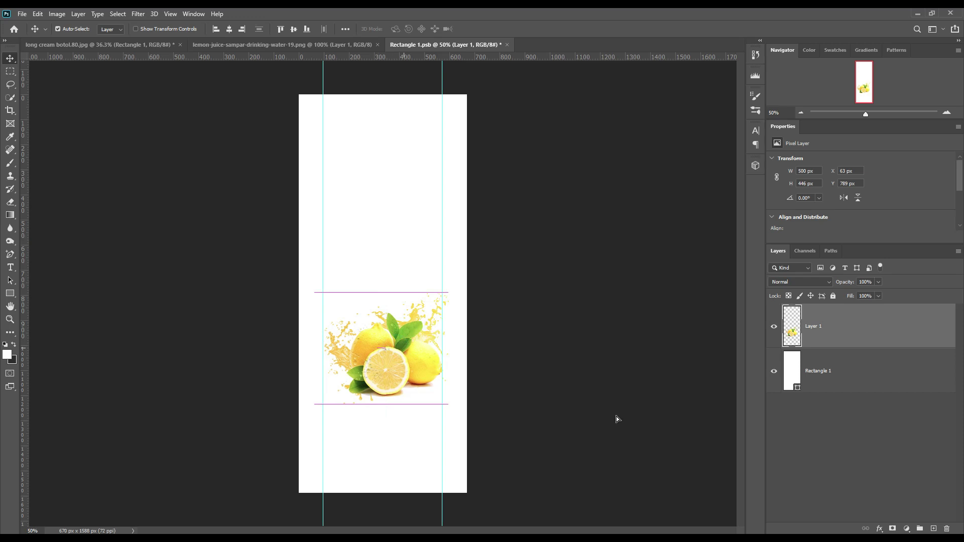
pyautogui.press('Left')
pyautogui.press('Left')
pyautogui.press('Left')
pyautogui.press('Left')
pyautogui.press('Left')
pyautogui.press('Left')
pyautogui.press('Left')
pyautogui.press('Left')
pyautogui.press('Left')
pyautogui.press('Left')
pyautogui.press('Left')
pyautogui.press('Left')
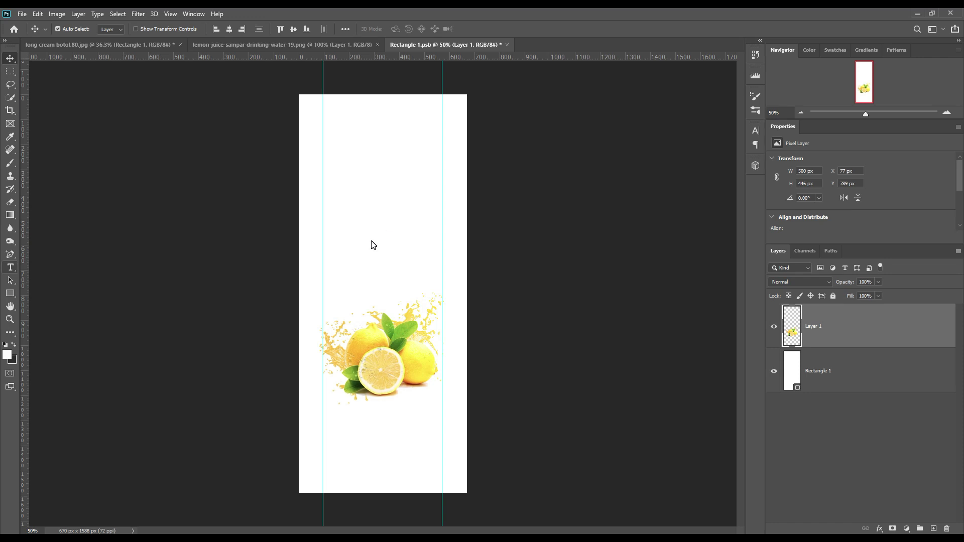
# Step: Set the Type tool's text color to black (000000)
pyautogui.press('t')
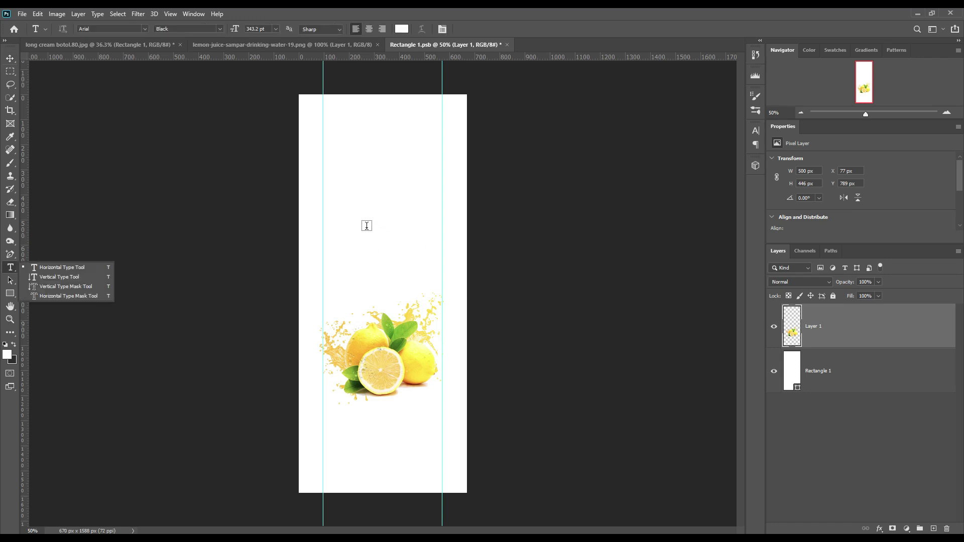
pyautogui.click(400, 29)
pyautogui.write('000000')
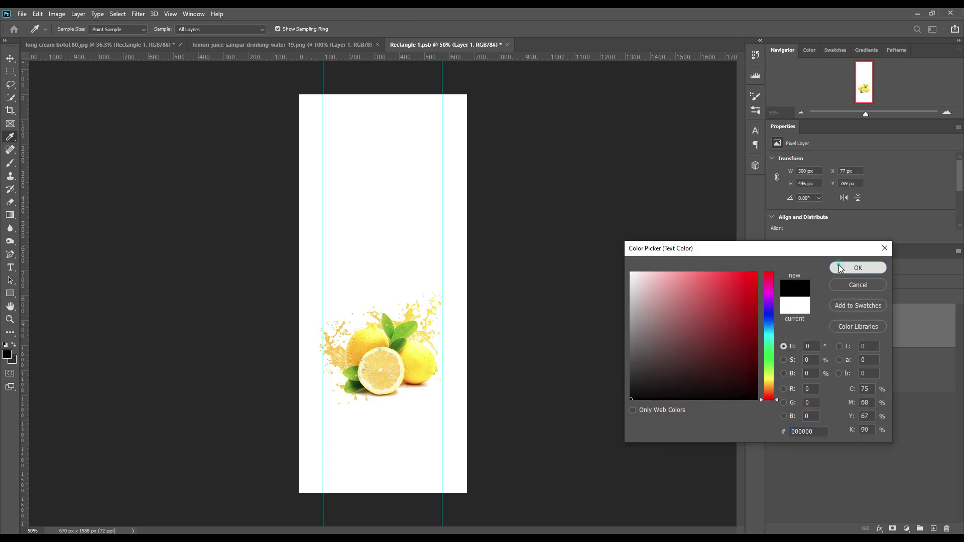
pyautogui.click(858, 267)
# Step: Type SHAMPOO above the lemons, fixing the capital S, and commit the text layer
pyautogui.click(356, 247)
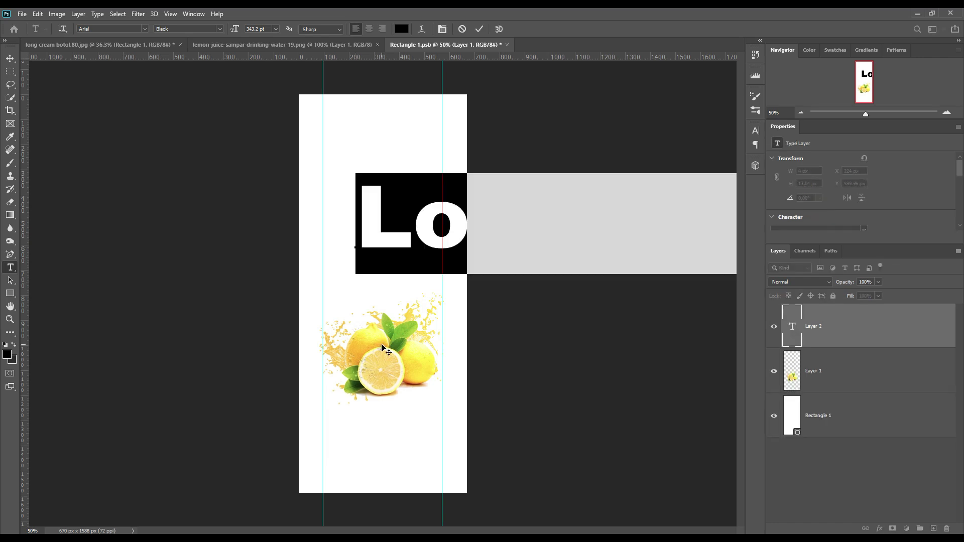
pyautogui.write('s')
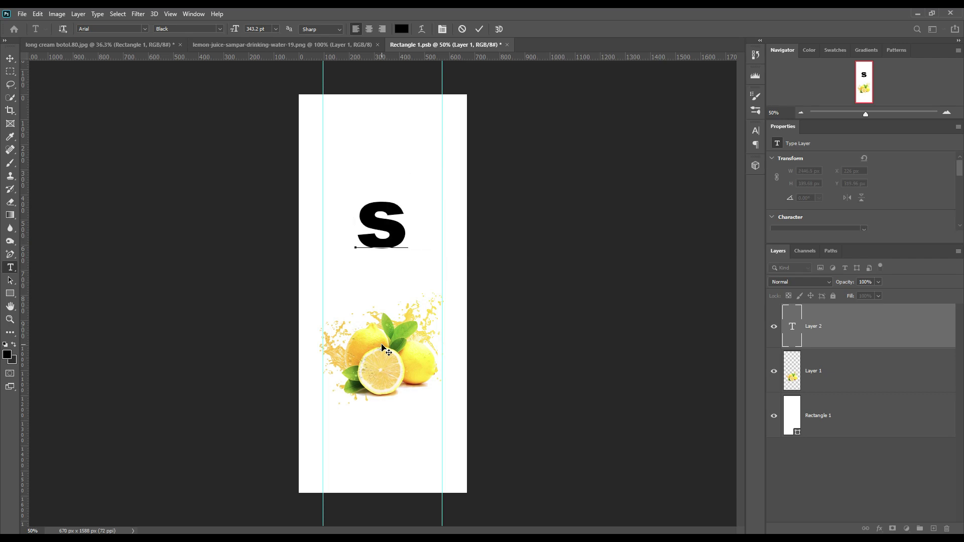
pyautogui.write('H')
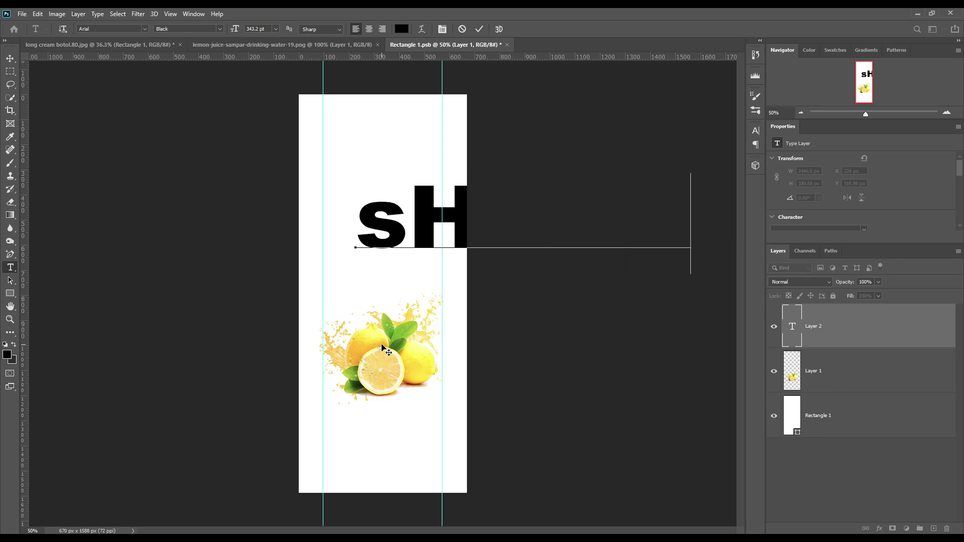
pyautogui.click(414, 226)
pyautogui.press('Left')
pyautogui.write('S')
pyautogui.press('Delete')
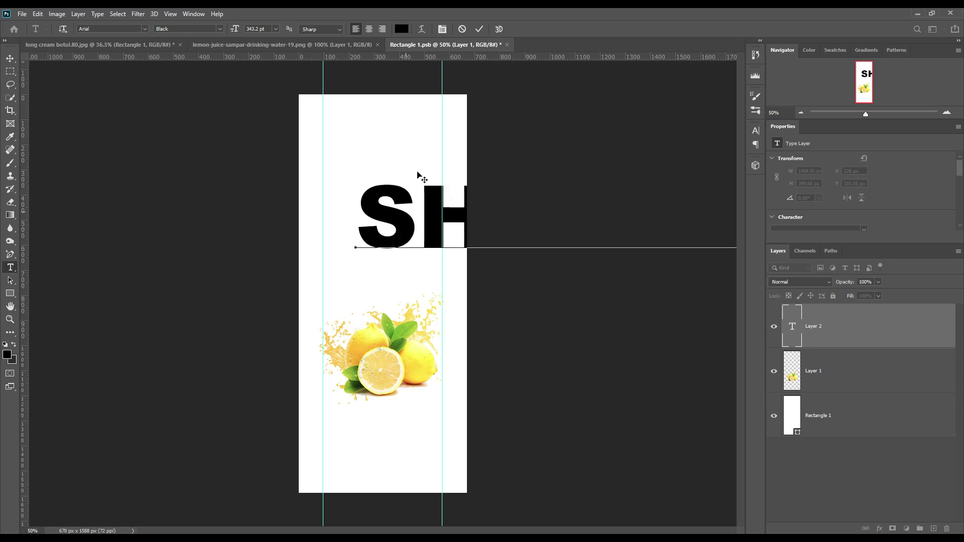
pyautogui.click(478, 29)
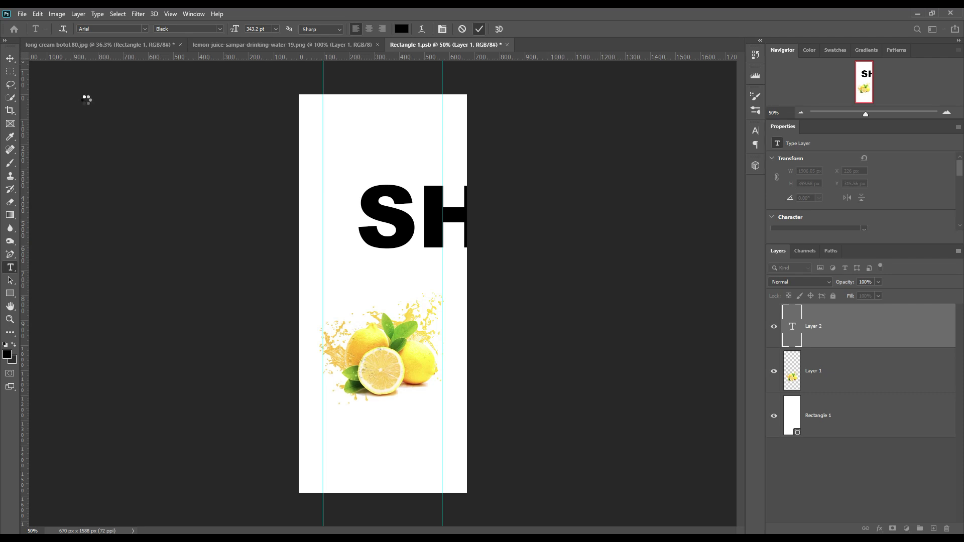
pyautogui.click(10, 58)
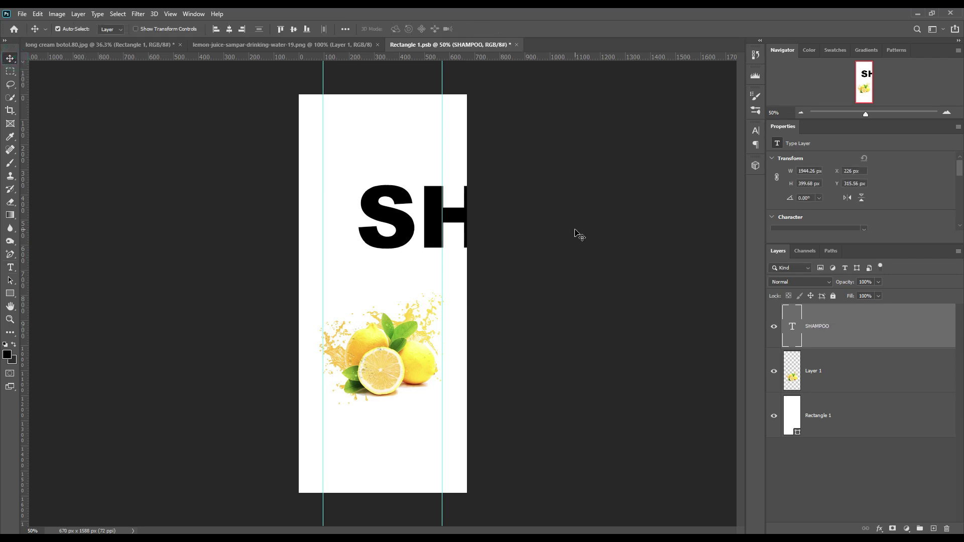
# Step: Shrink the SHAMPOO text and rotate it 90° counter-clockwise
pyautogui.hotkey('ctrl', 't')
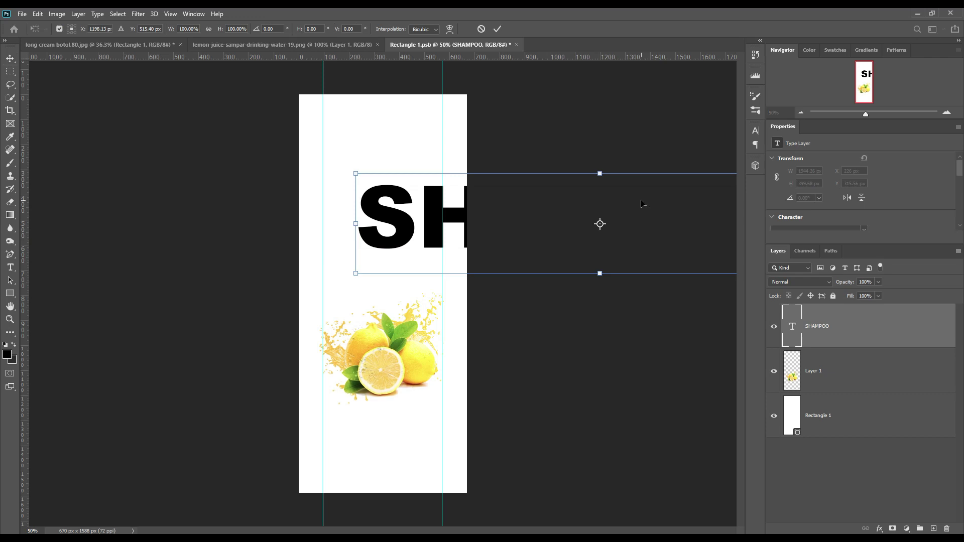
pyautogui.moveTo(599, 173); pyautogui.dragTo(419, 232)
pyautogui.click(497, 28)
pyautogui.click(38, 18)
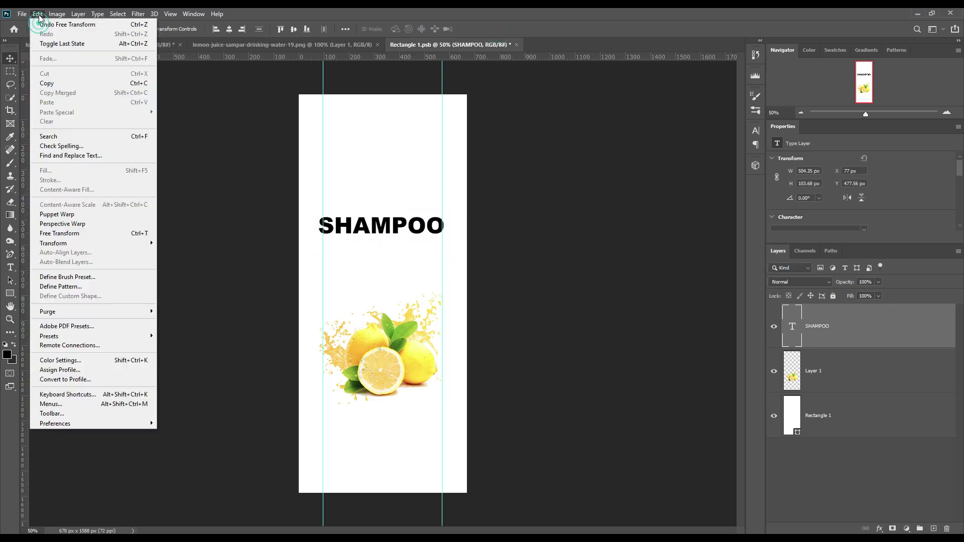
pyautogui.moveTo(84, 243)
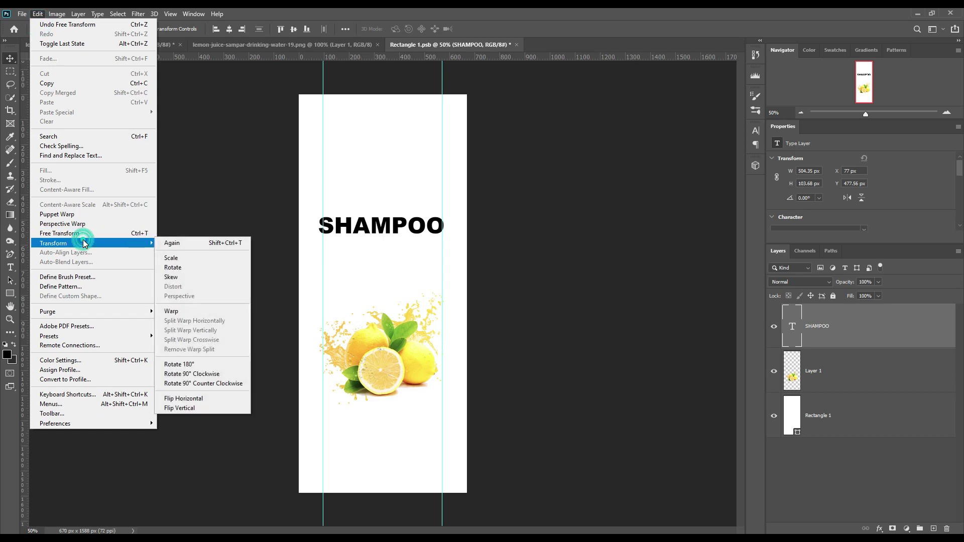
pyautogui.click(217, 383)
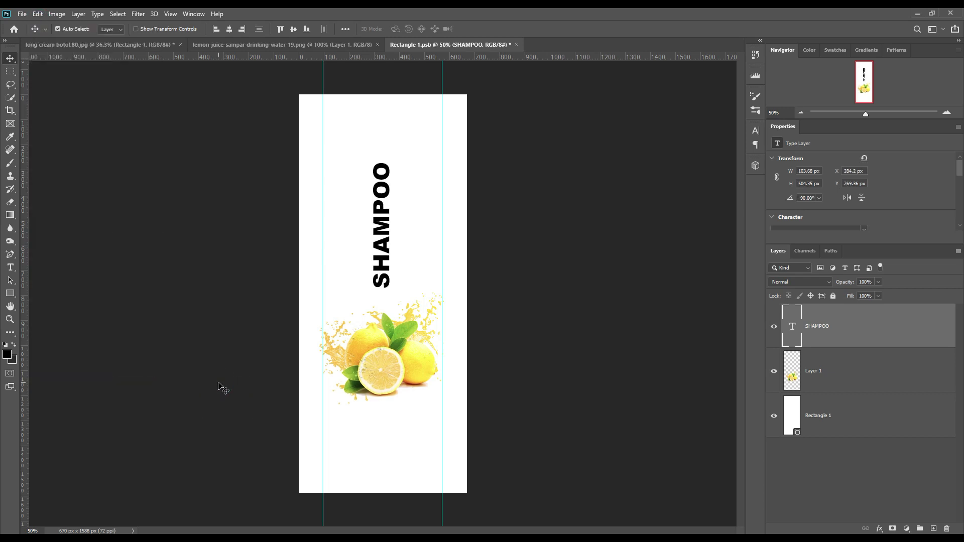
# Step: Enlarge the vertical SHAMPOO to about 143% and centre it horizontally on the label
pyautogui.hotkey('ctrl', 't')
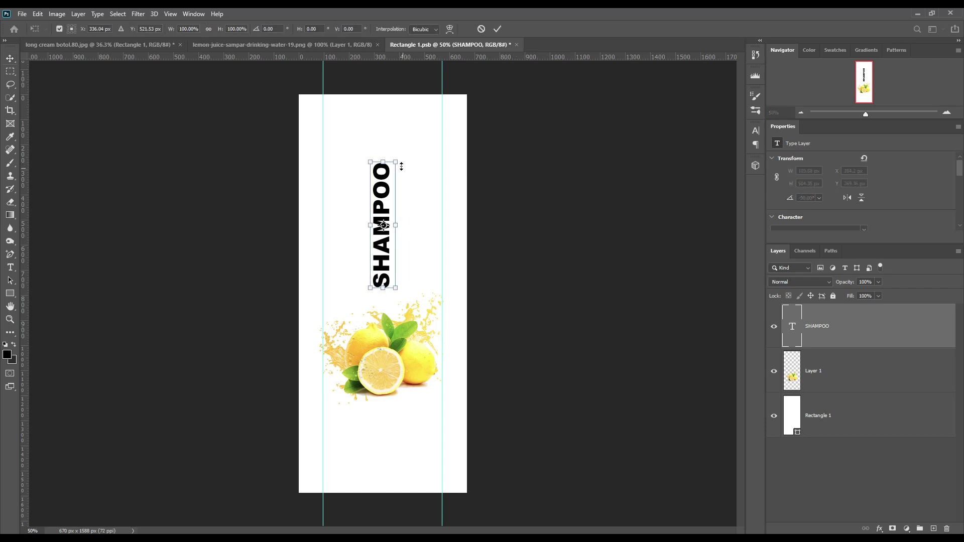
pyautogui.moveTo(396, 161); pyautogui.dragTo(421, 102)
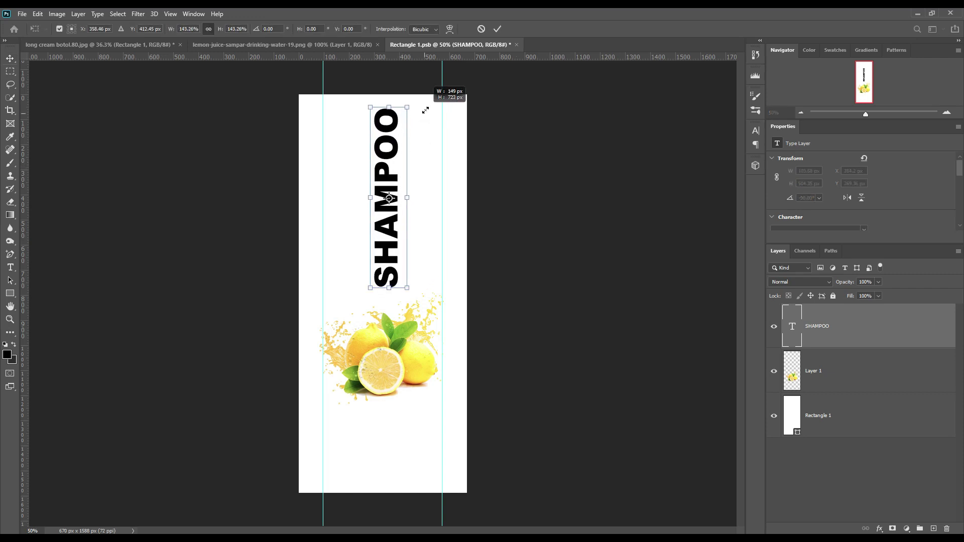
pyautogui.click(497, 29)
pyautogui.click(229, 29)
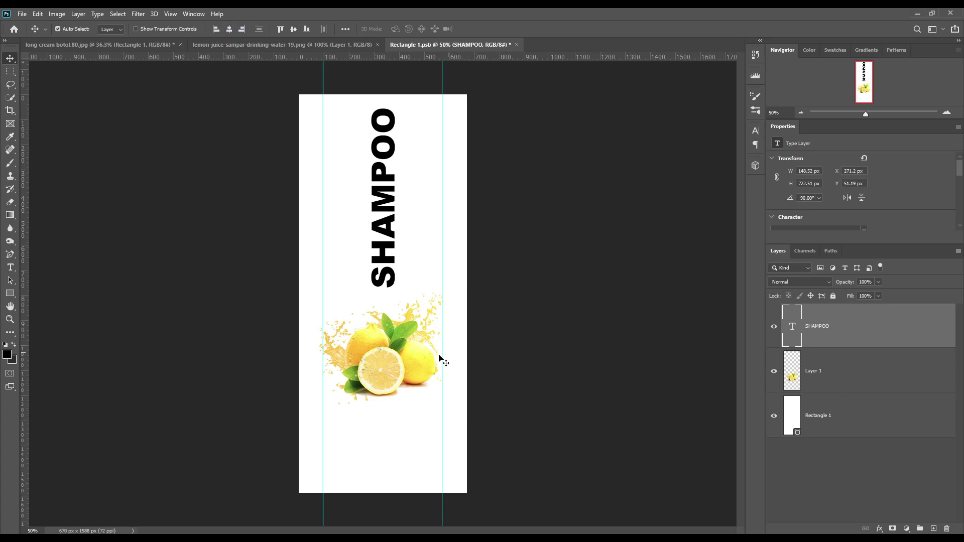
pyautogui.click(11, 267)
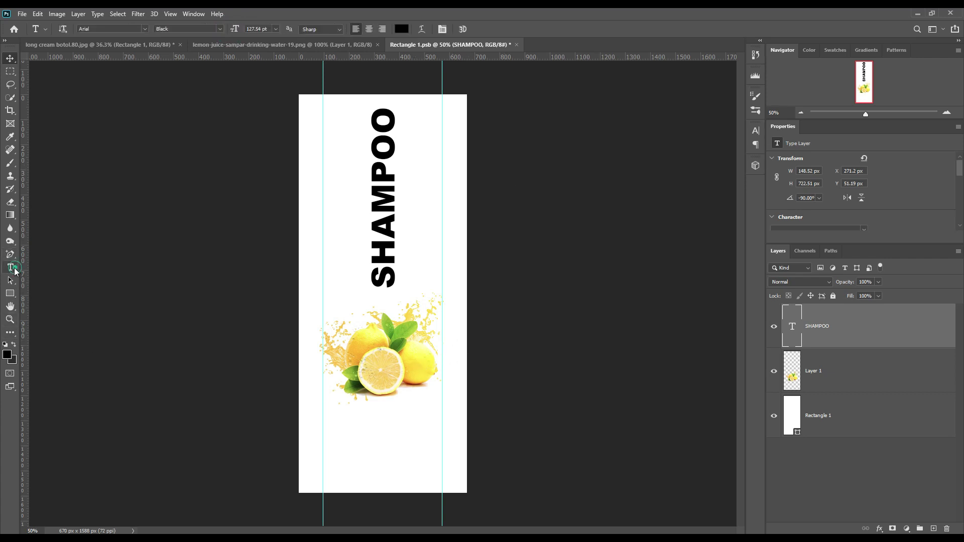
# Step: Add a smaller, centre-aligned 'Lorem ipsum dolor sit' placeholder heading below the lemons
pyautogui.moveTo(333, 415); pyautogui.dragTo(430, 427)
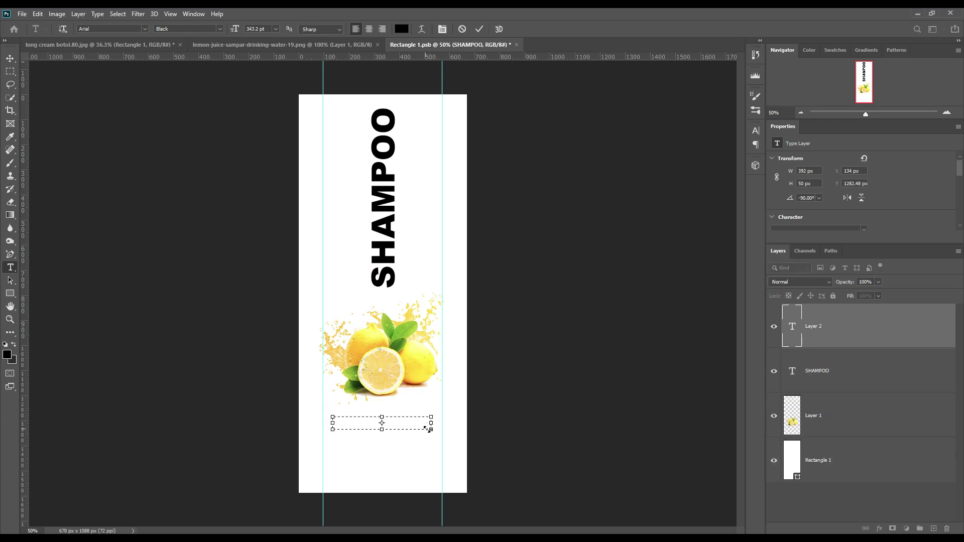
pyautogui.moveTo(239, 31); pyautogui.dragTo(80, 45)
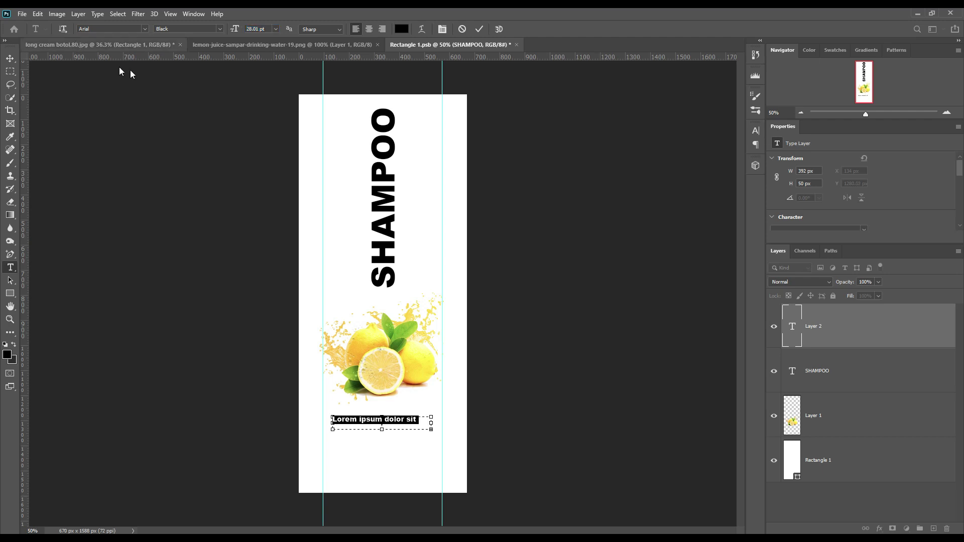
pyautogui.click(369, 29)
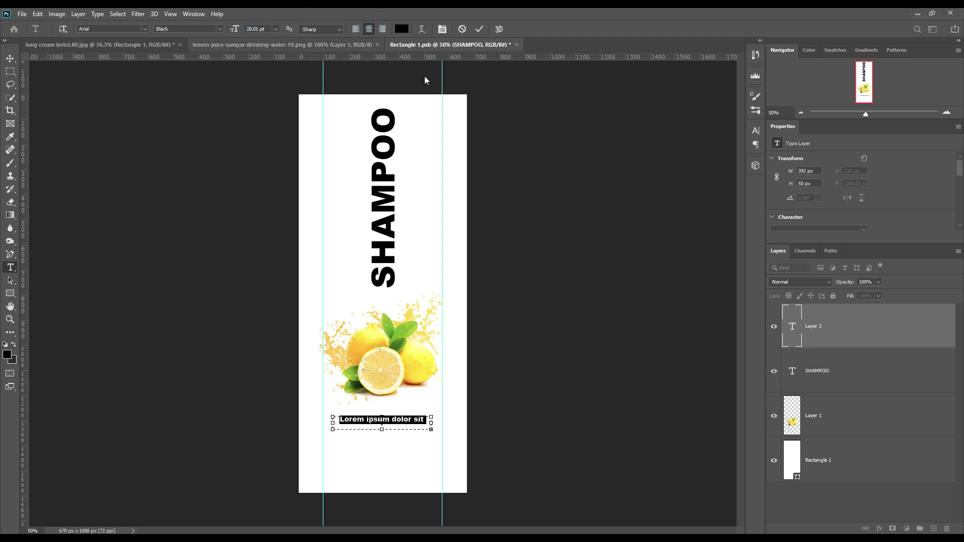
pyautogui.click(479, 29)
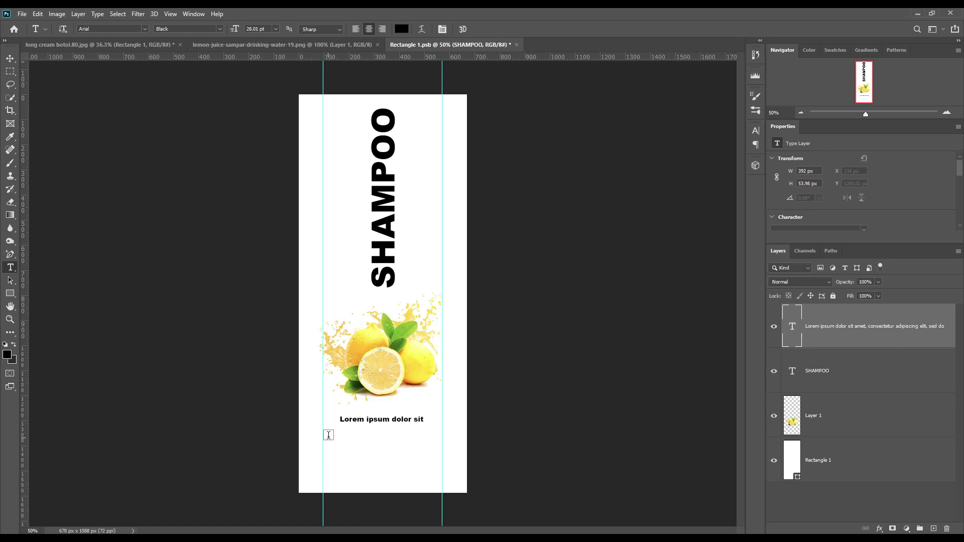
# Step: Add a placeholder paragraph below the heading in Regular weight at 26.01 pt
pyautogui.moveTo(332, 437); pyautogui.dragTo(438, 457)
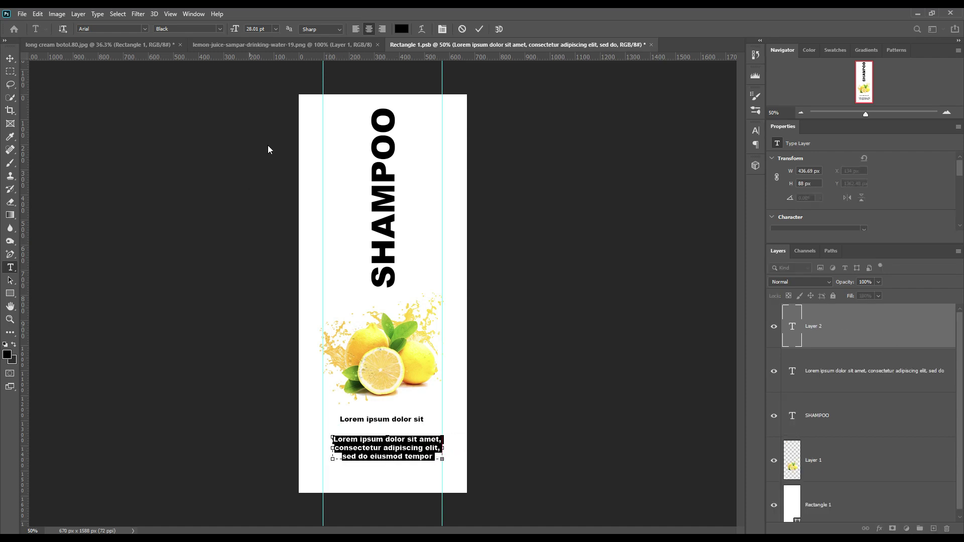
pyautogui.click(219, 29)
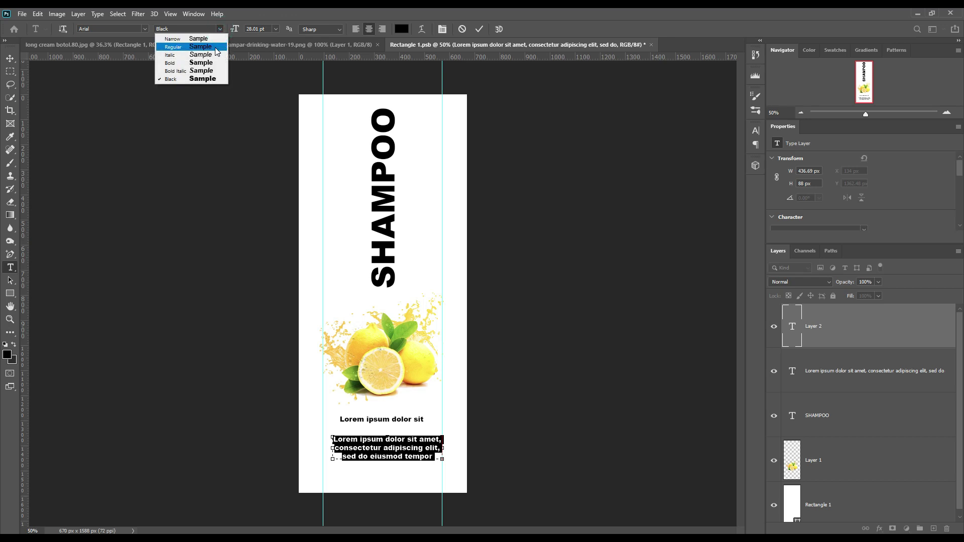
pyautogui.click(211, 47)
pyautogui.moveTo(236, 30); pyautogui.dragTo(235, 30)
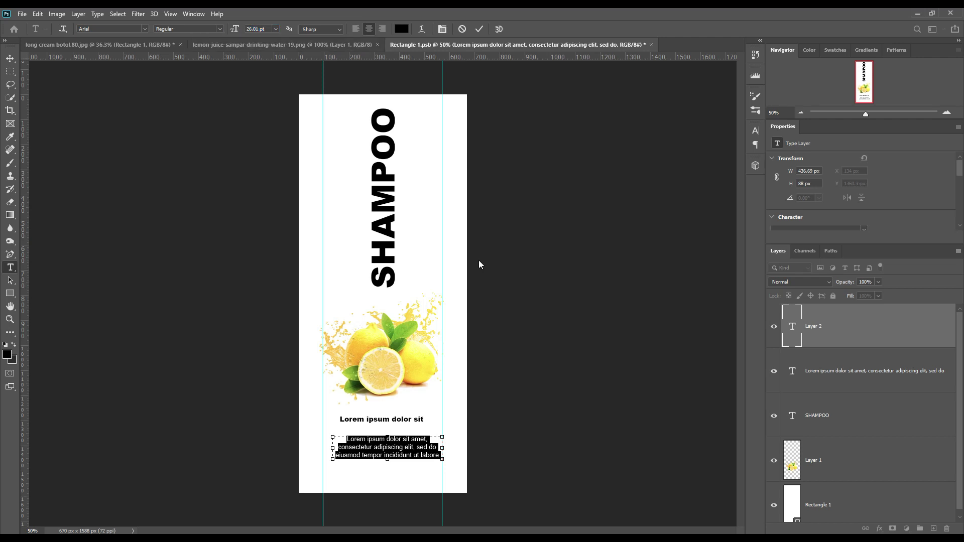
pyautogui.click(478, 29)
# Step: Centre the paragraph horizontally and nudge both the heading and paragraph slightly upward
pyautogui.click(10, 59)
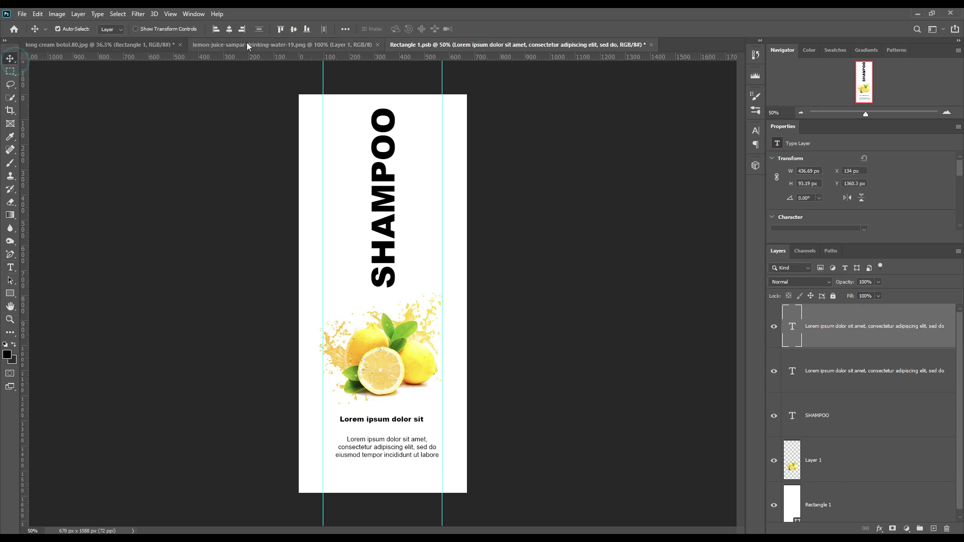
pyautogui.click(229, 29)
pyautogui.press('Up')
pyautogui.press('Up')
pyautogui.press('Up')
pyautogui.press('Up')
pyautogui.press('Up')
pyautogui.press('Up')
pyautogui.press('Up')
pyautogui.press('Up')
pyautogui.press('Up')
pyautogui.press('Up')
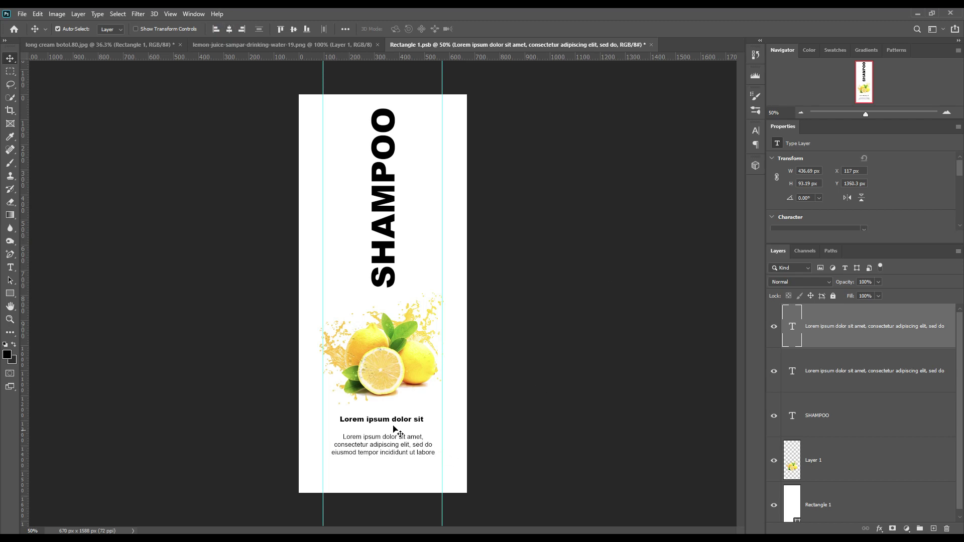
pyautogui.click(391, 424)
pyautogui.press('Up')
pyautogui.press('Up')
pyautogui.press('Up')
pyautogui.press('Up')
pyautogui.press('Up')
pyautogui.press('Up')
pyautogui.press('Up')
pyautogui.press('Up')
pyautogui.press('Up')
pyautogui.press('Up')
pyautogui.press('Up')
pyautogui.press('Up')
pyautogui.press('Up')
pyautogui.press('Up')
pyautogui.press('Up')
pyautogui.press('Up')
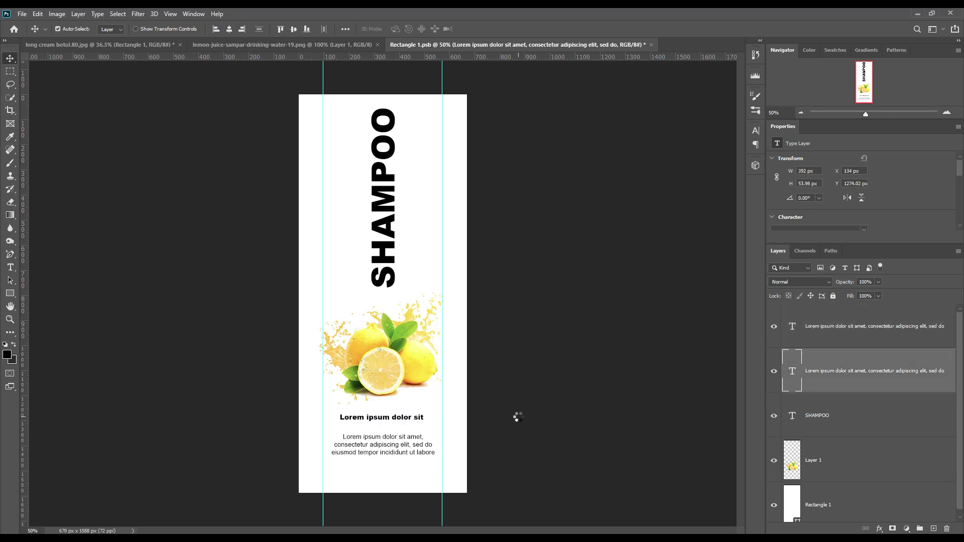
pyautogui.click(399, 449)
pyautogui.press('Up')
pyautogui.press('Up')
pyautogui.press('Up')
pyautogui.press('Up')
pyautogui.press('Up')
pyautogui.press('Up')
pyautogui.press('Up')
pyautogui.press('Up')
pyautogui.press('Up')
pyautogui.press('Up')
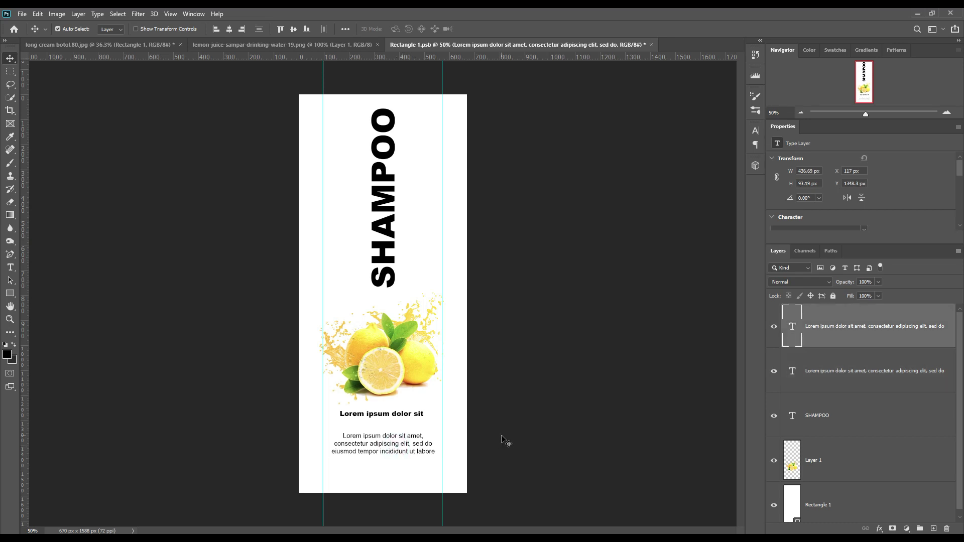
pyautogui.press('Up')
pyautogui.press('Up')
pyautogui.press('Up')
pyautogui.press('Up')
pyautogui.press('Up')
pyautogui.press('Up')
pyautogui.press('Up')
pyautogui.press('Up')
pyautogui.press('Up')
pyautogui.press('Up')
pyautogui.press('Up')
pyautogui.press('Up')
pyautogui.click(10, 268)
# Step: Type the line Net Wt.300ml near the bottom of the label and commit it
pyautogui.click(357, 469)
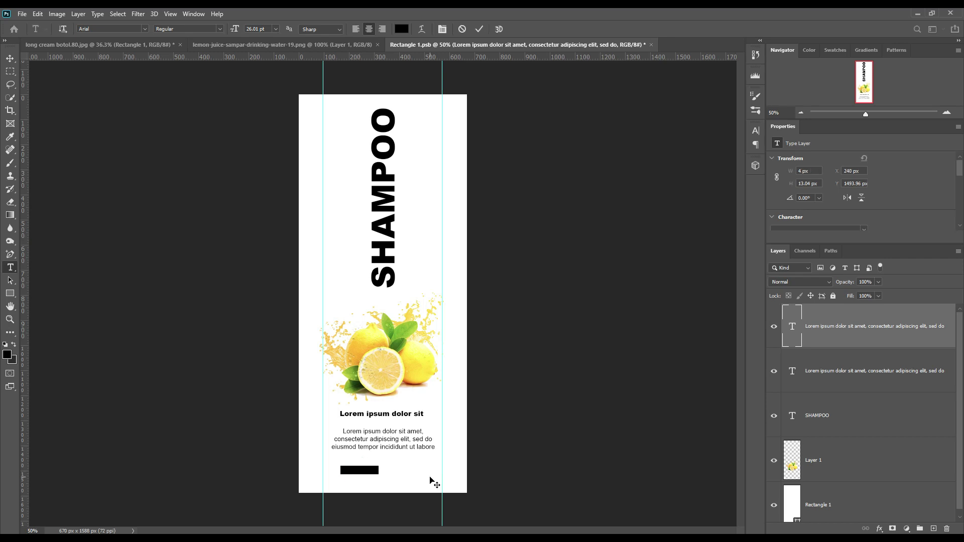
pyautogui.press('BackSpace')
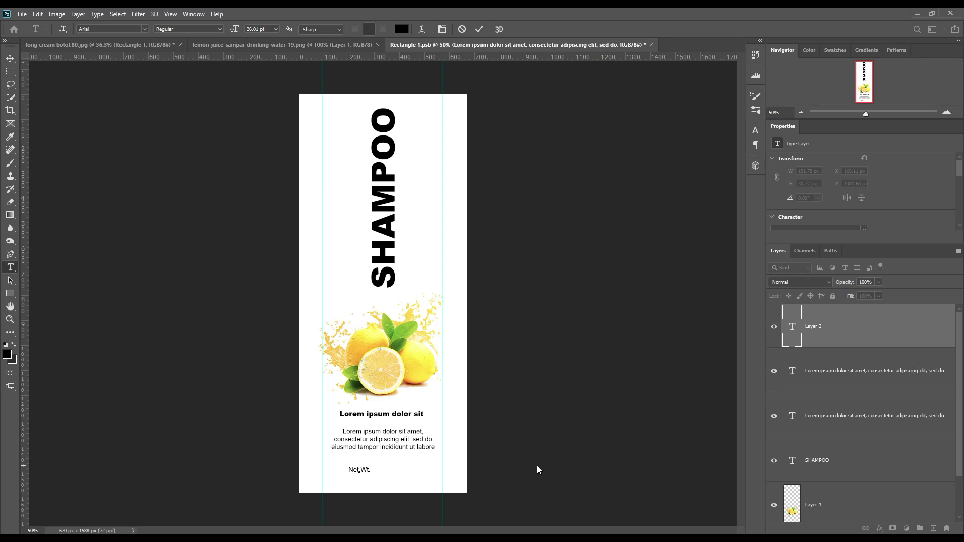
pyautogui.write('.300m')
pyautogui.press('BackSpace')
pyautogui.write('ml')
pyautogui.click(479, 28)
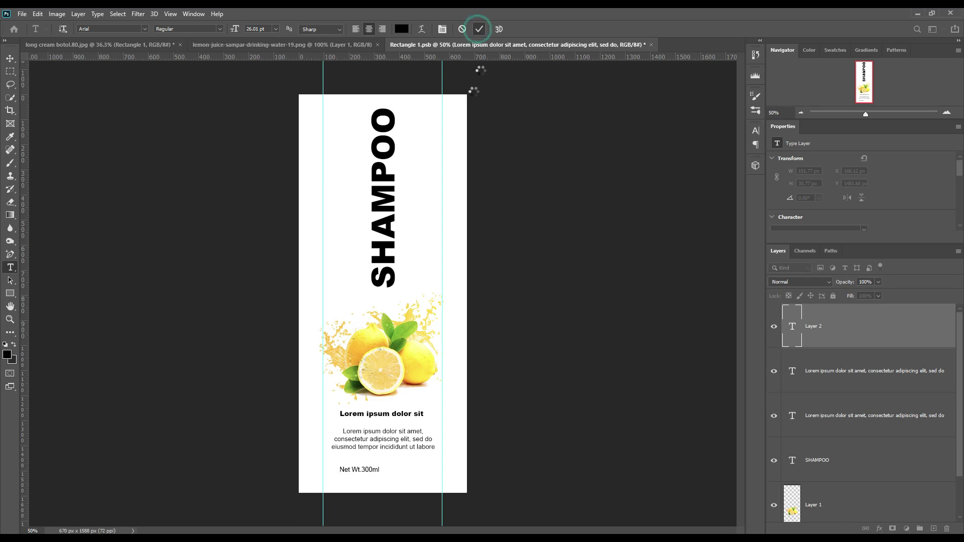
# Step: Set Net Wt.300ml to Bold and centre it horizontally on the label
pyautogui.click(11, 58)
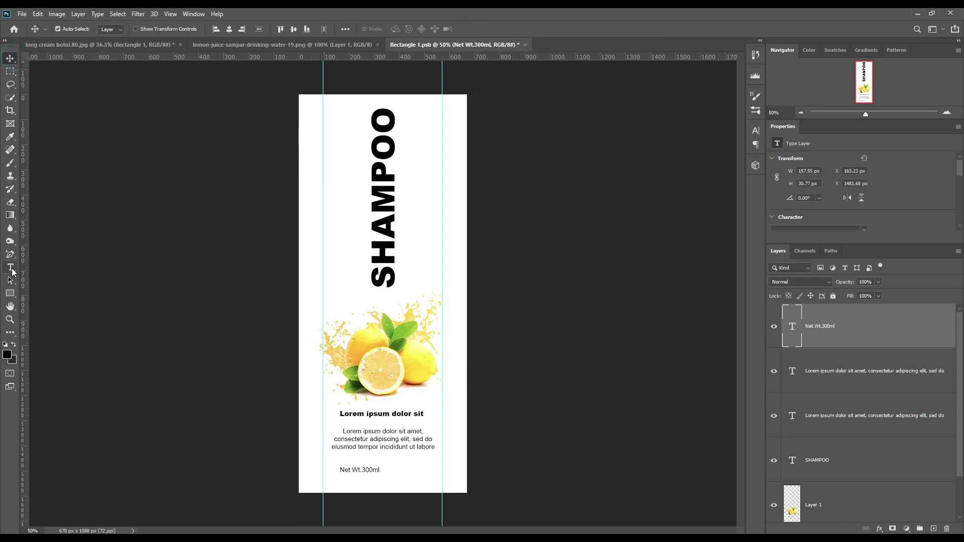
pyautogui.click(10, 267)
pyautogui.click(223, 29)
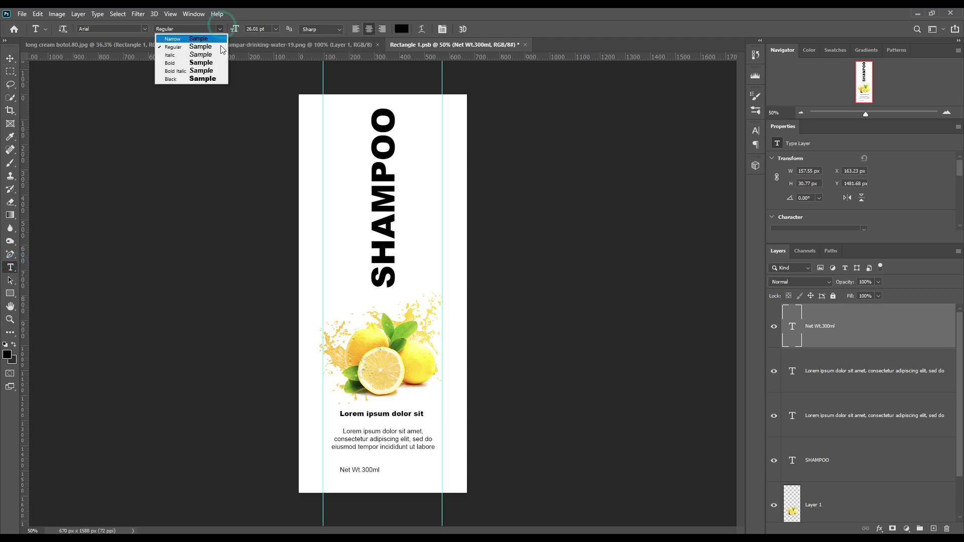
pyautogui.click(209, 48)
pyautogui.click(220, 28)
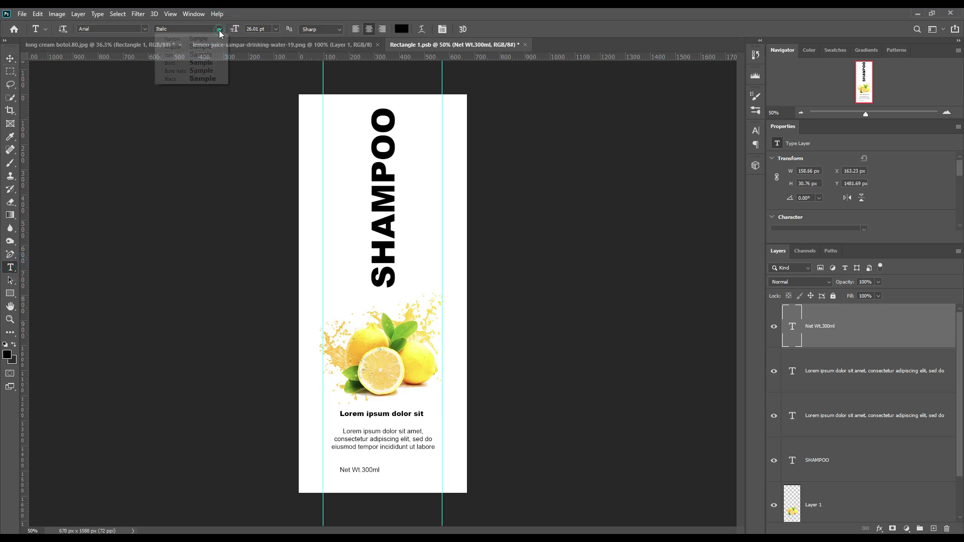
pyautogui.click(210, 62)
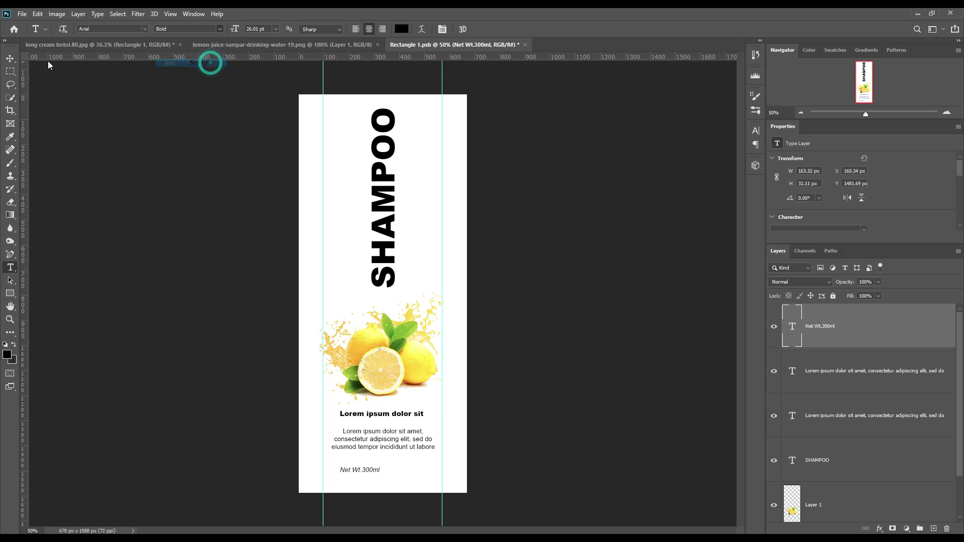
pyautogui.click(10, 58)
pyautogui.click(228, 29)
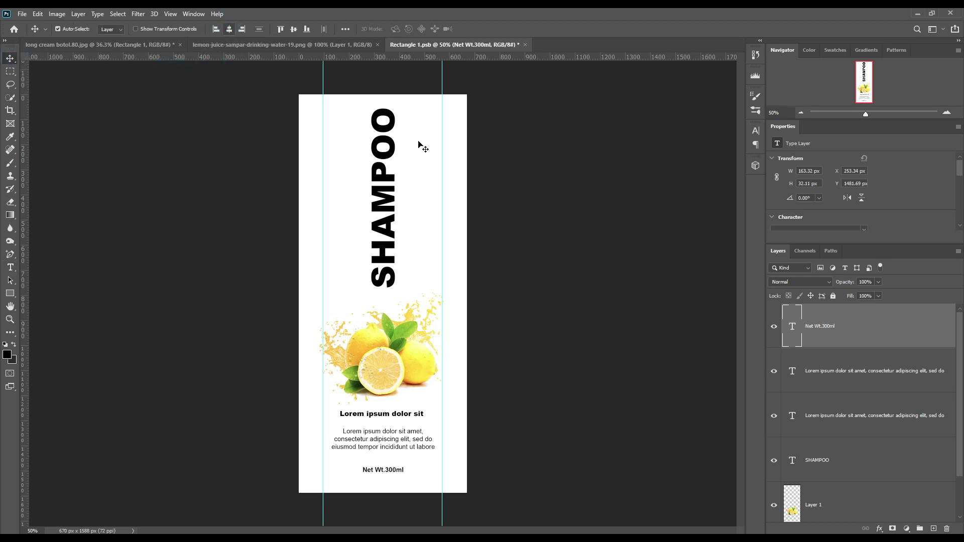
pyautogui.click(22, 13)
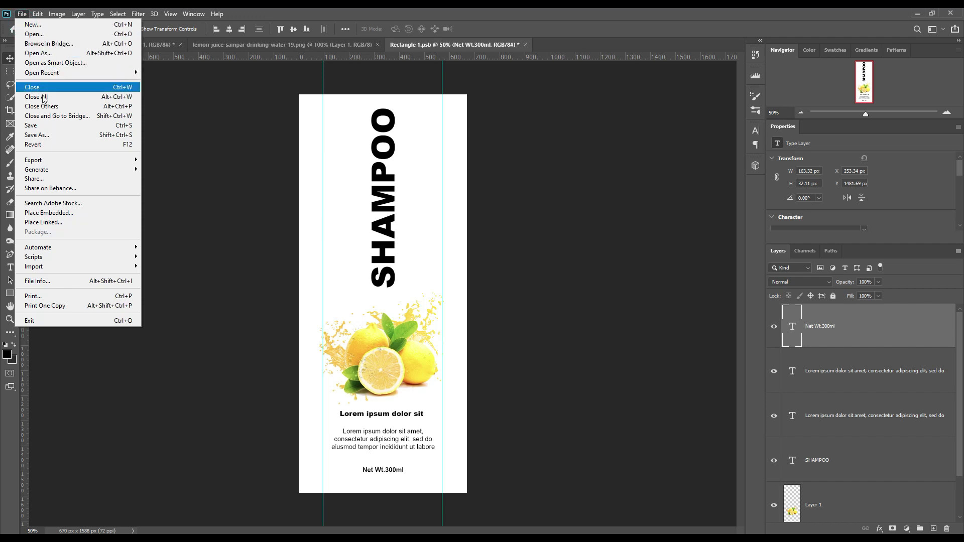
# Step: Save the label contents and the bottle mockup document
pyautogui.click(53, 129)
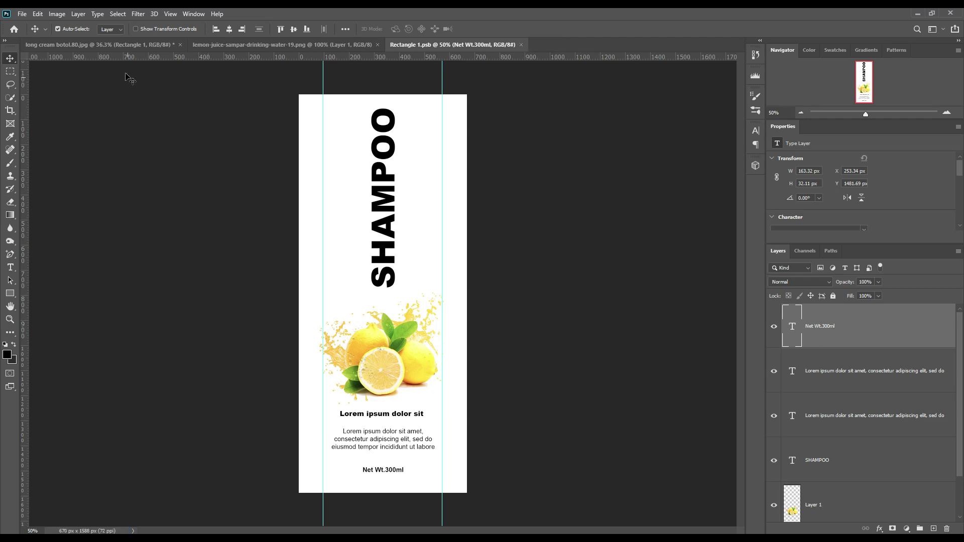
pyautogui.click(123, 44)
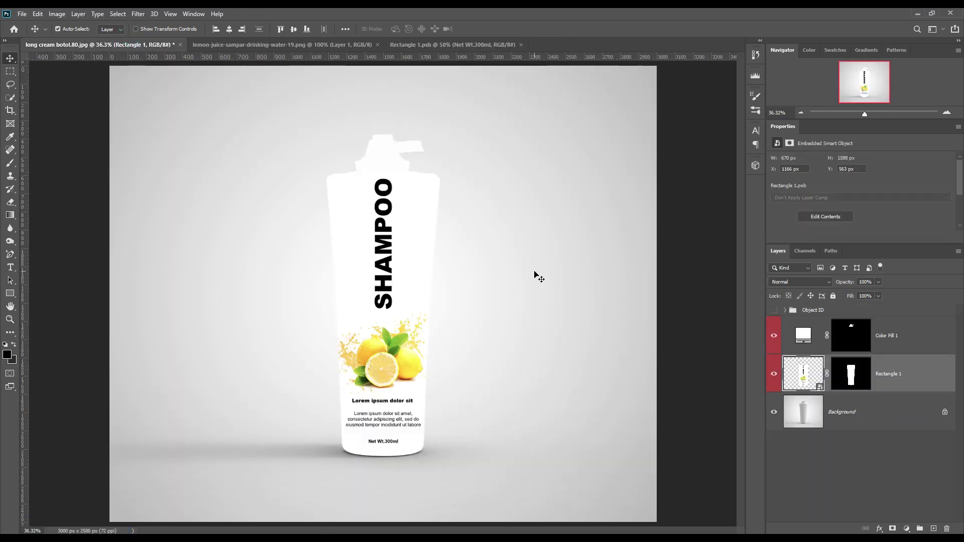
pyautogui.hotkey('ctrl', 's')
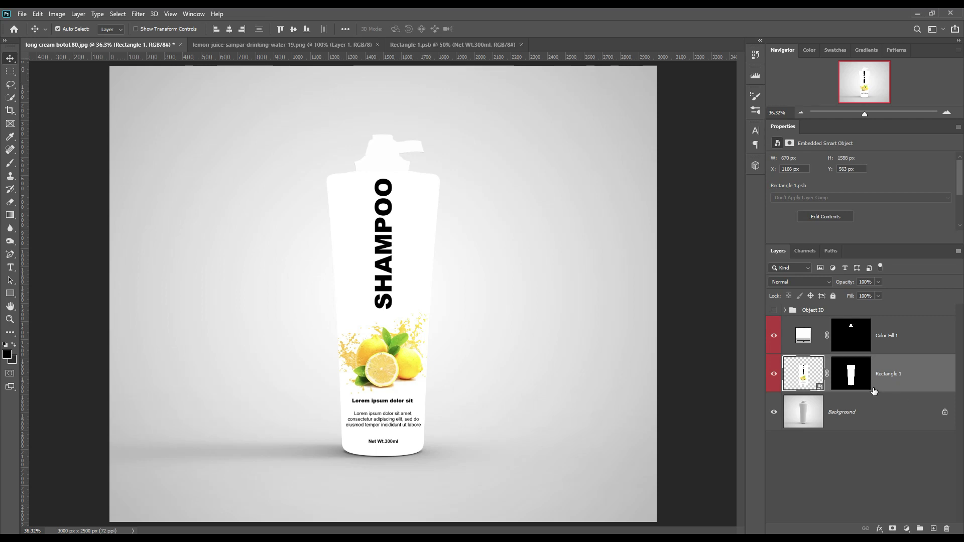
# Step: Copy the bottle shape from the Background onto a new Layer 1 using Rectangle 1's mask
pyautogui.keyDown('ctrl'); pyautogui.click(851, 375); pyautogui.keyUp('ctrl')
pyautogui.click(875, 428)
pyautogui.hotkey('ctrl', 'j')
# Step: Move the bottle copy above Rectangle 1, duplicate it twice, and name the layers Shadow, Midtone, Light
pyautogui.moveTo(873, 420); pyautogui.dragTo(888, 375)
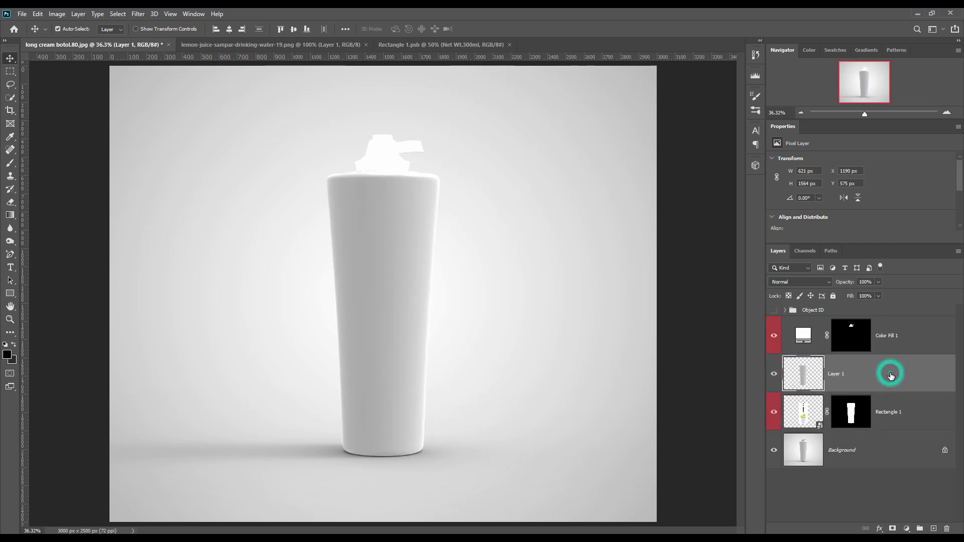
pyautogui.hotkey('ctrl', 'j')
pyautogui.hotkey('ctrl', 'j')
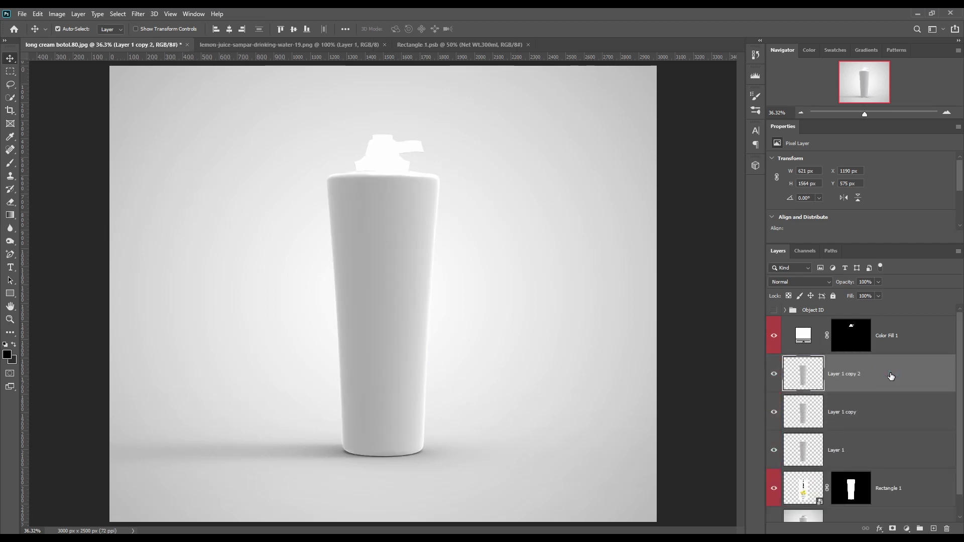
pyautogui.doubleClick(835, 451)
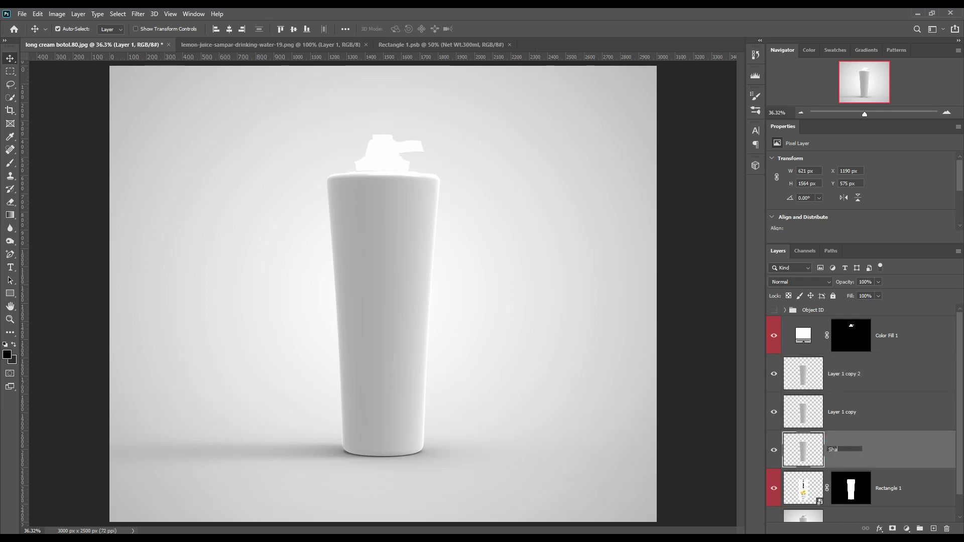
pyautogui.press('Return')
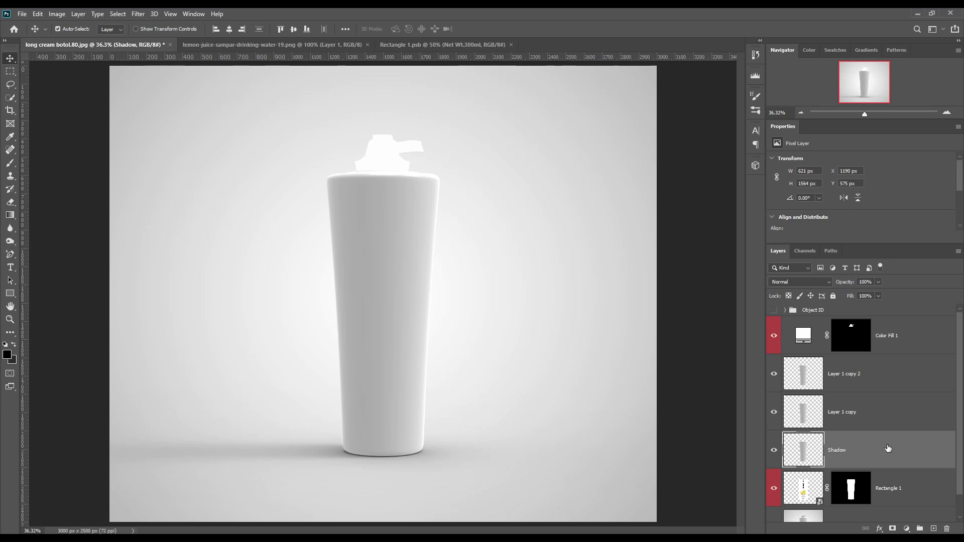
pyautogui.doubleClick(842, 413)
pyautogui.write('Midtone')
pyautogui.press('Return')
pyautogui.doubleClick(844, 375)
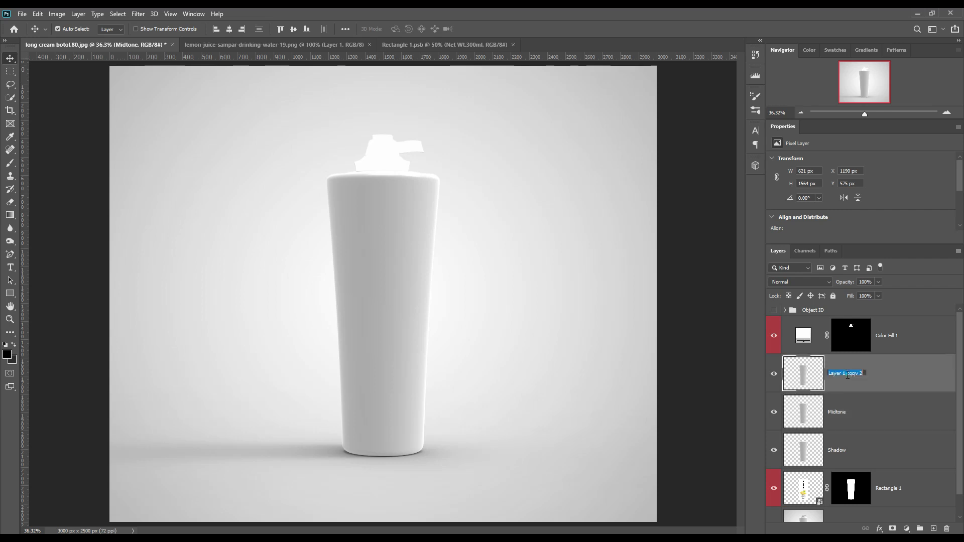
pyautogui.write('Light')
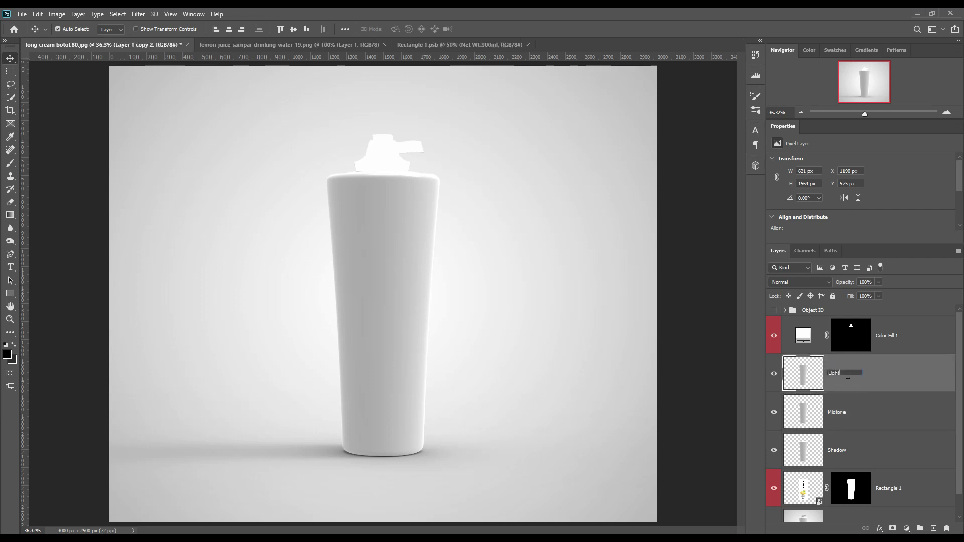
pyautogui.press('Return')
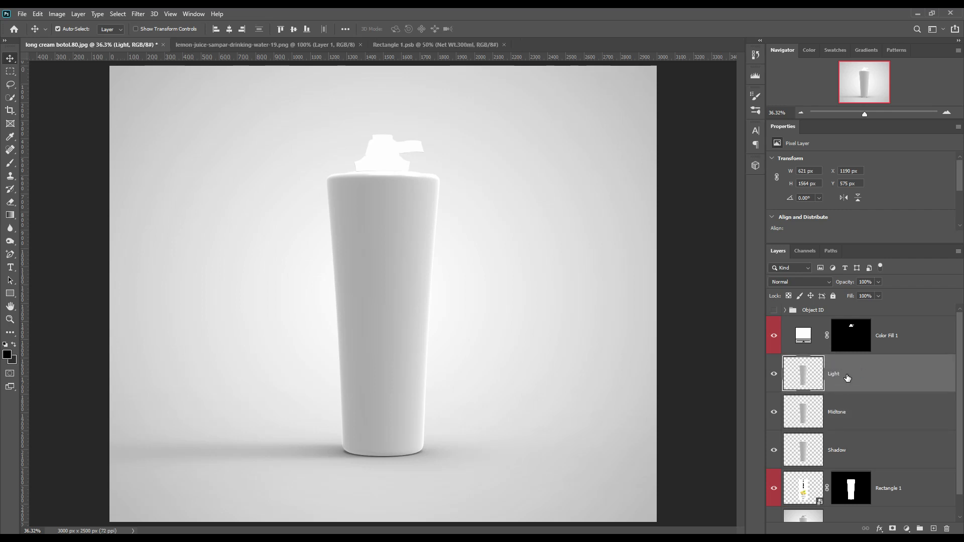
# Step: Hide Light and Midtone and set the Shadow layer's blend mode to Linear Burn
pyautogui.click(773, 374)
pyautogui.click(774, 411)
pyautogui.click(853, 444)
pyautogui.click(823, 282)
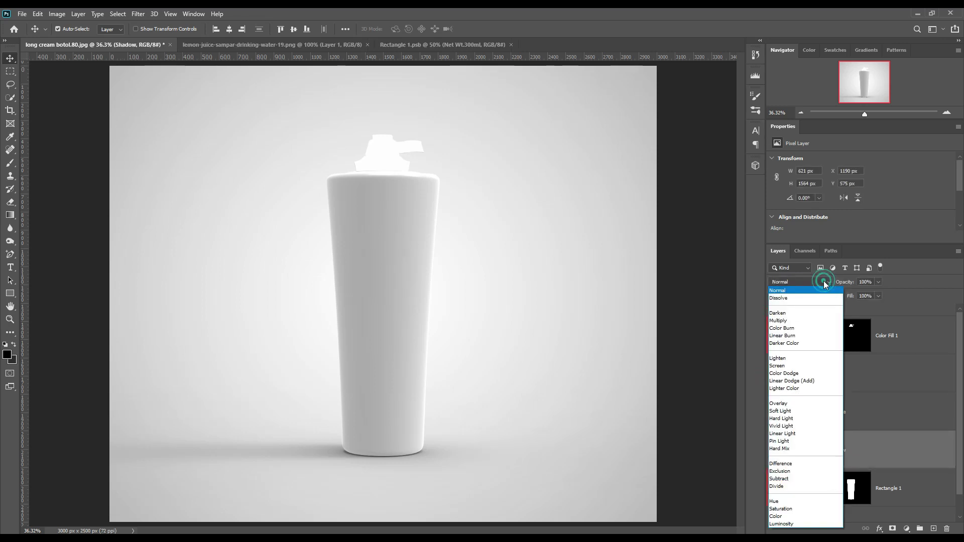
pyautogui.click(807, 335)
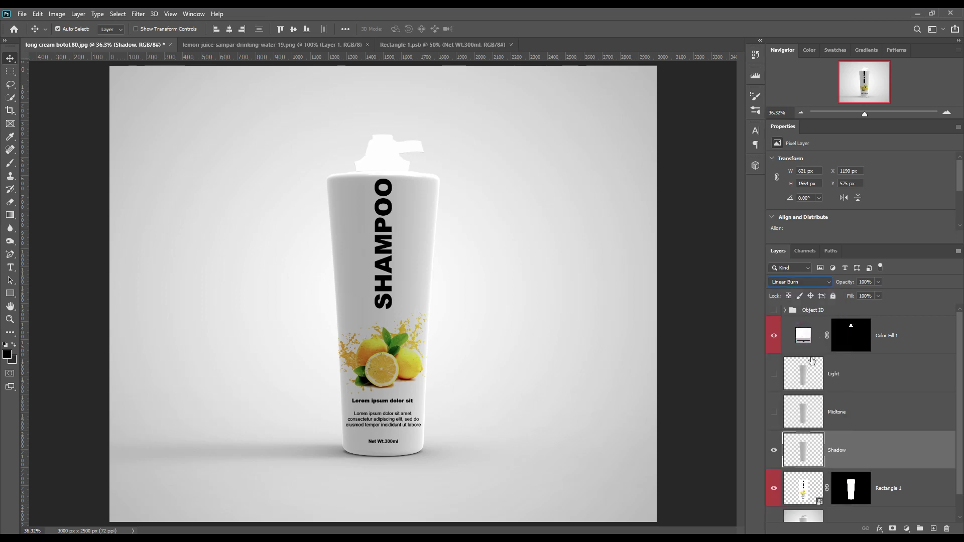
# Step: Show Midtone again and set its blend mode to Linear Dodge (Add)
pyautogui.click(773, 412)
pyautogui.click(861, 408)
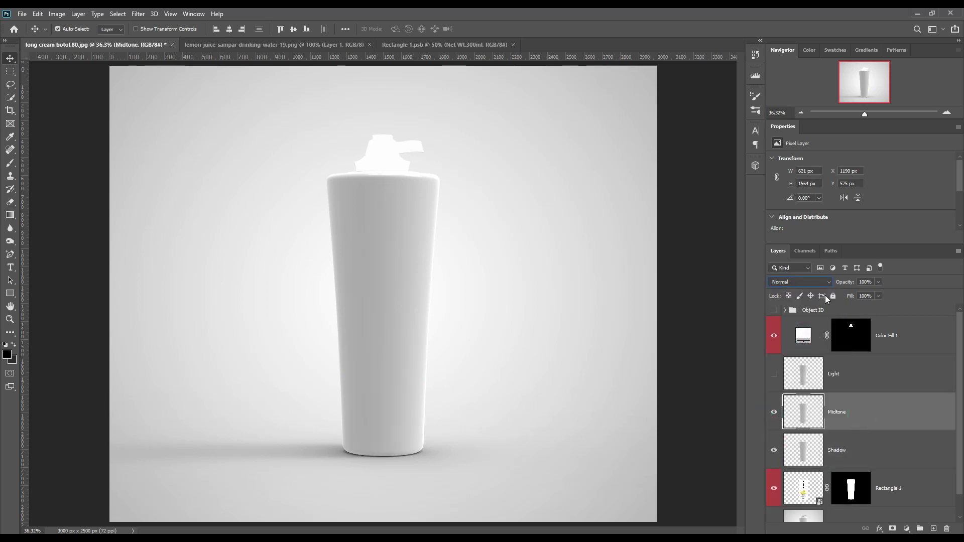
pyautogui.click(823, 281)
pyautogui.click(793, 381)
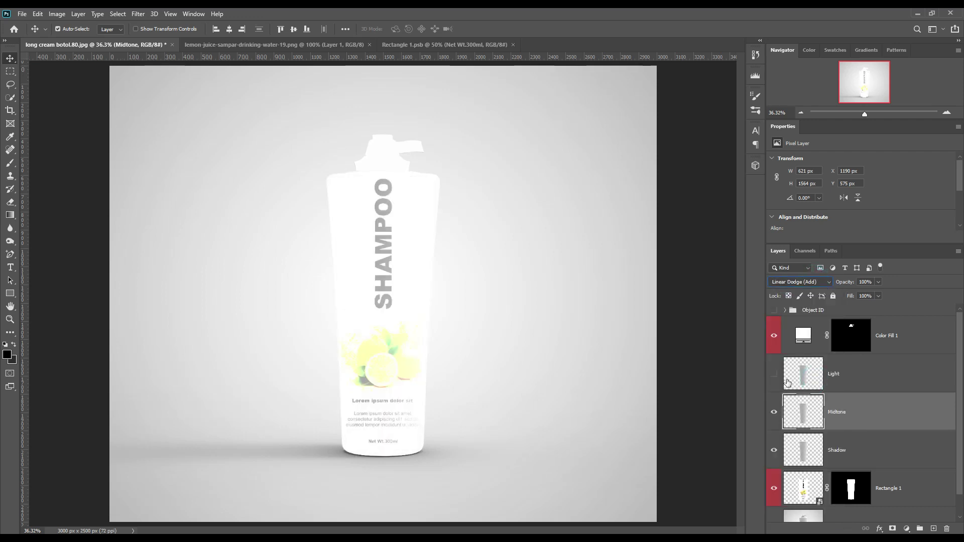
pyautogui.click(68, 14)
pyautogui.moveTo(65, 41)
pyautogui.click(182, 50)
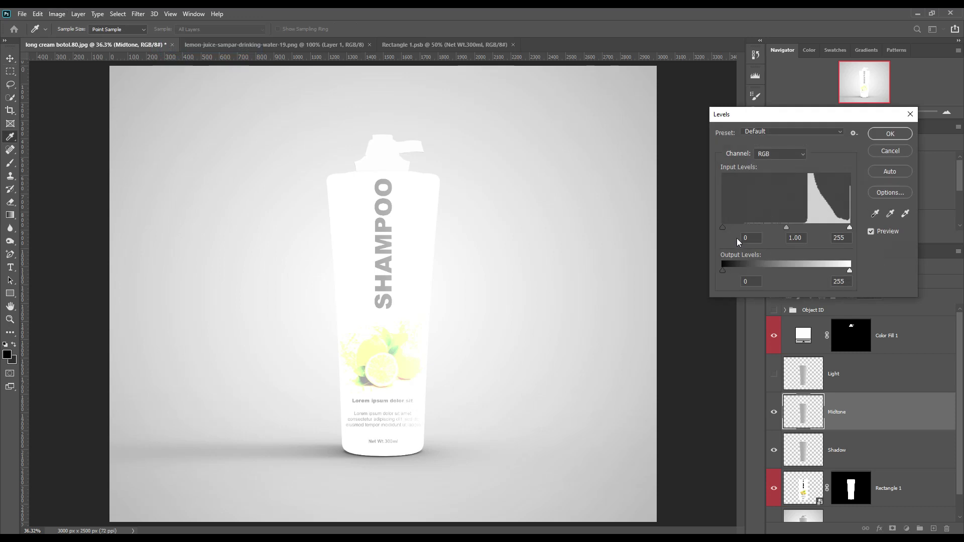
# Step: Darken Midtone with Levels by raising the black input and lowering the white output
pyautogui.moveTo(806, 227); pyautogui.dragTo(820, 228)
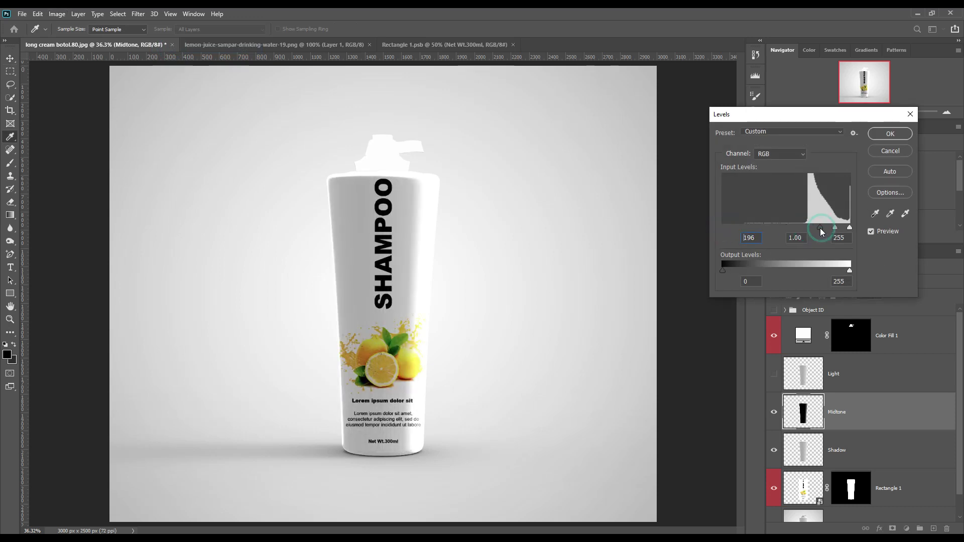
pyautogui.moveTo(849, 270); pyautogui.dragTo(749, 272)
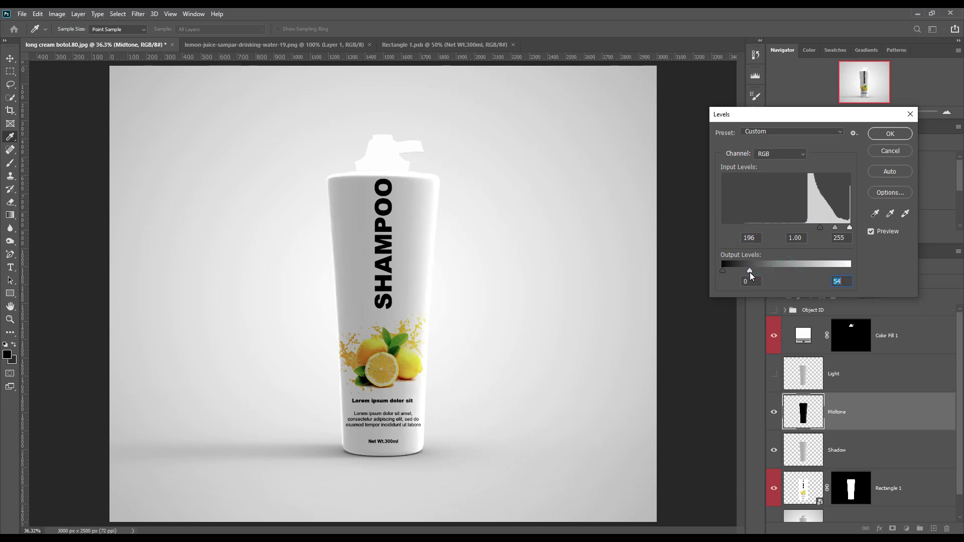
pyautogui.moveTo(820, 227)
pyautogui.mouseDown()
pyautogui.moveTo(832, 229)
pyautogui.moveTo(816, 232)
pyautogui.mouseUp()
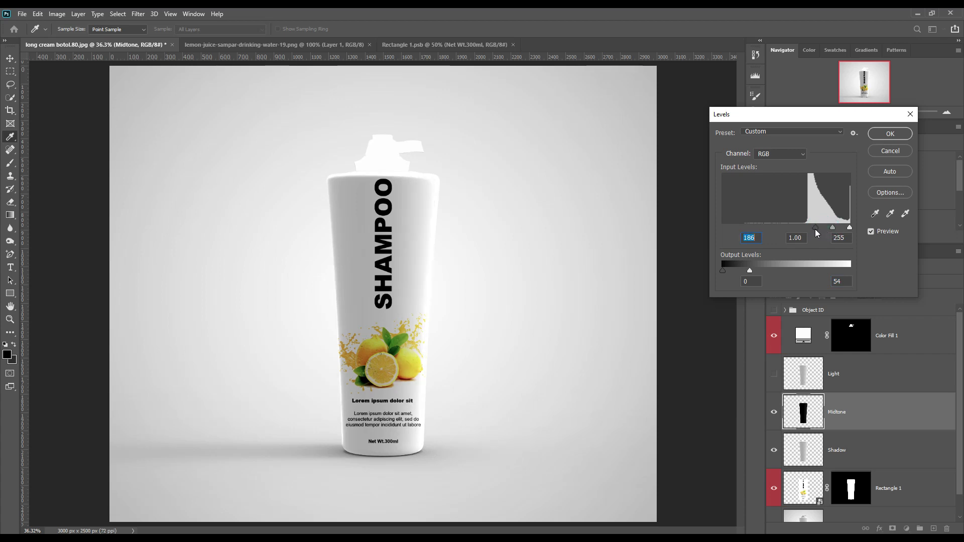
pyautogui.moveTo(749, 272); pyautogui.dragTo(738, 272)
pyautogui.moveTo(735, 274); pyautogui.dragTo(758, 270)
pyautogui.click(888, 140)
pyautogui.press('v')
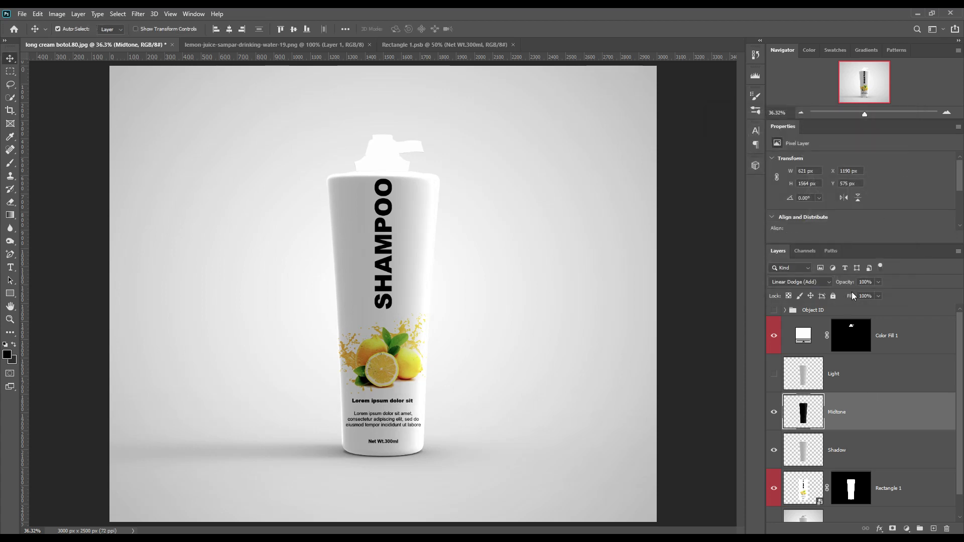
# Step: Set Midtone's opacity to 30% and make the Light layer visible and active again
pyautogui.click(849, 300)
pyautogui.moveTo(853, 284); pyautogui.dragTo(814, 285)
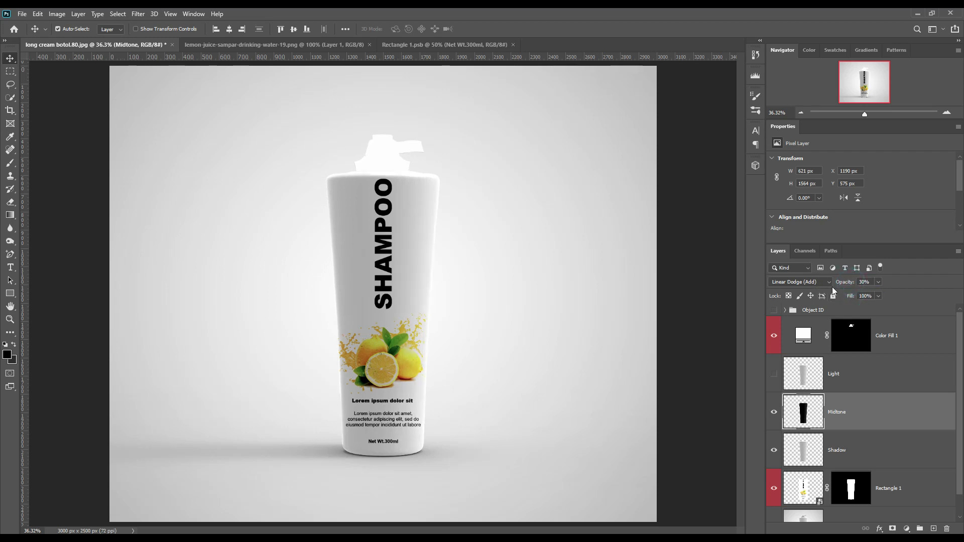
pyautogui.click(773, 373)
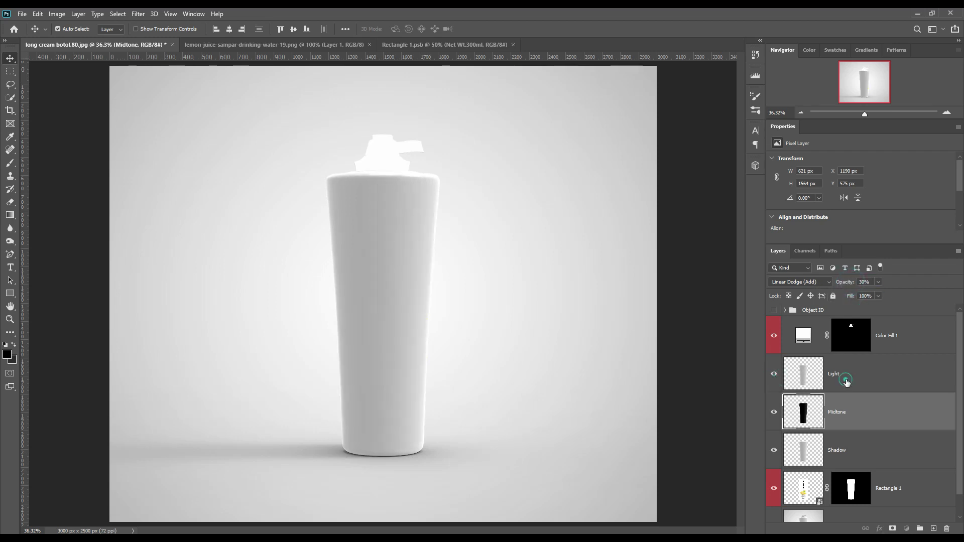
pyautogui.click(838, 373)
pyautogui.click(813, 282)
# Step: Set Light to Screen, raise its Levels black input to 198, and group the three shading layers
pyautogui.click(802, 366)
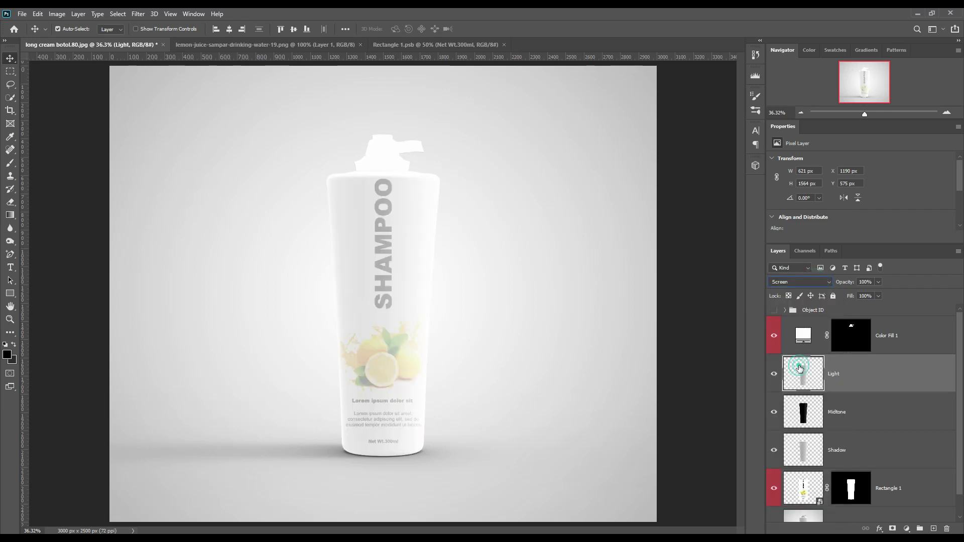
pyautogui.click(57, 14)
pyautogui.moveTo(90, 40)
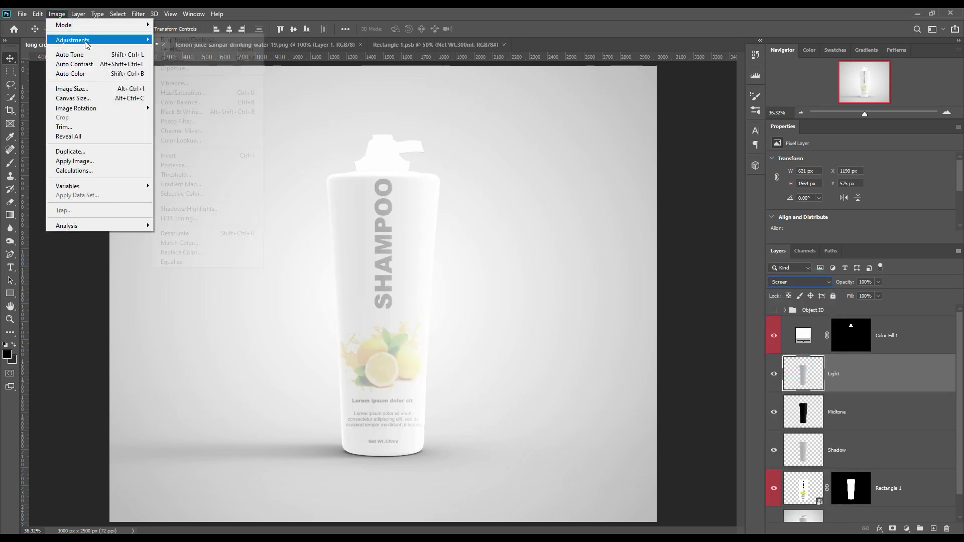
pyautogui.click(200, 51)
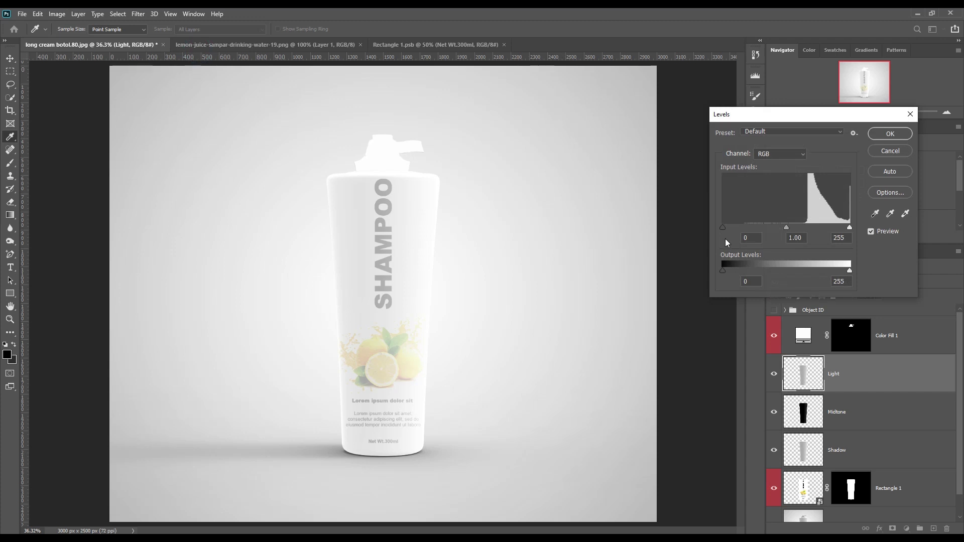
pyautogui.moveTo(724, 229); pyautogui.dragTo(821, 229)
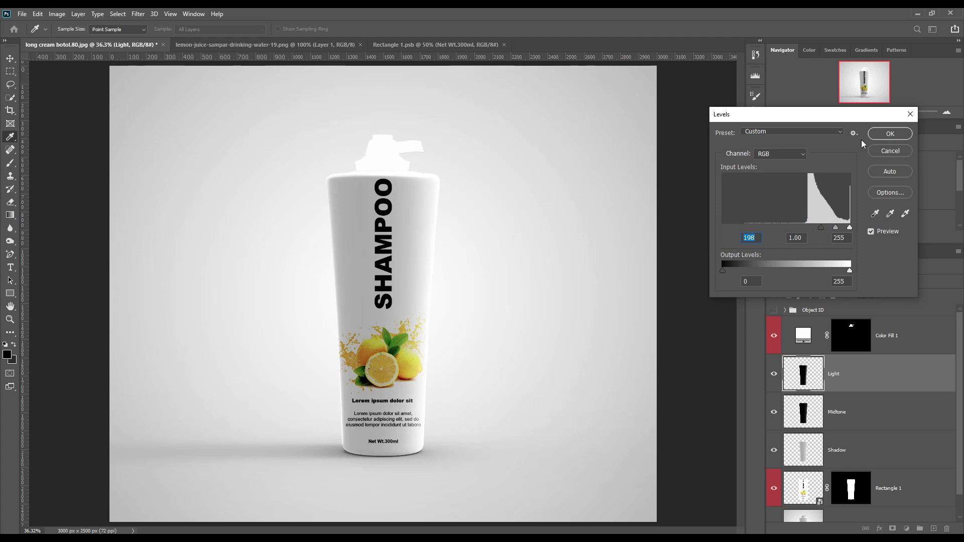
pyautogui.click(882, 136)
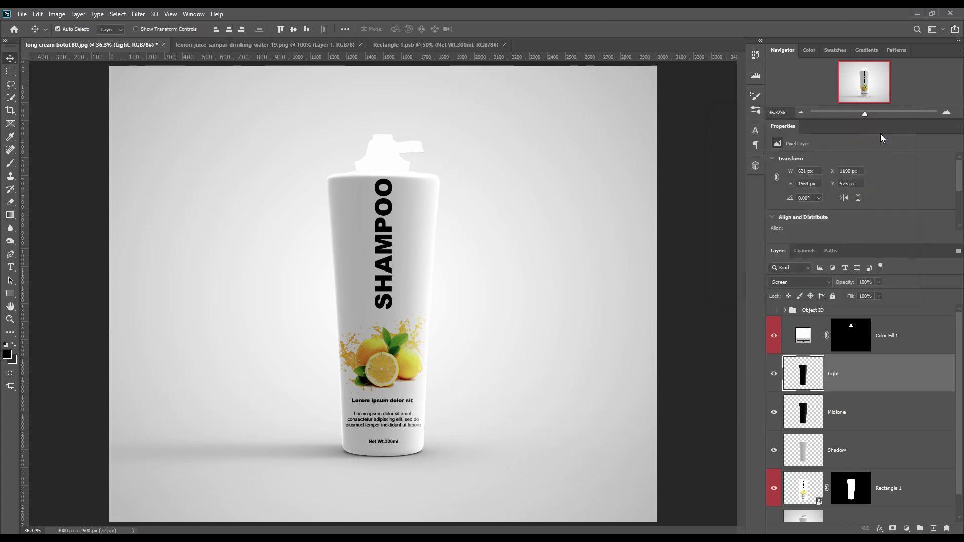
pyautogui.keyDown('shift'); pyautogui.click(883, 449); pyautogui.keyUp('shift')
pyautogui.moveTo(883, 449); pyautogui.dragTo(919, 529)
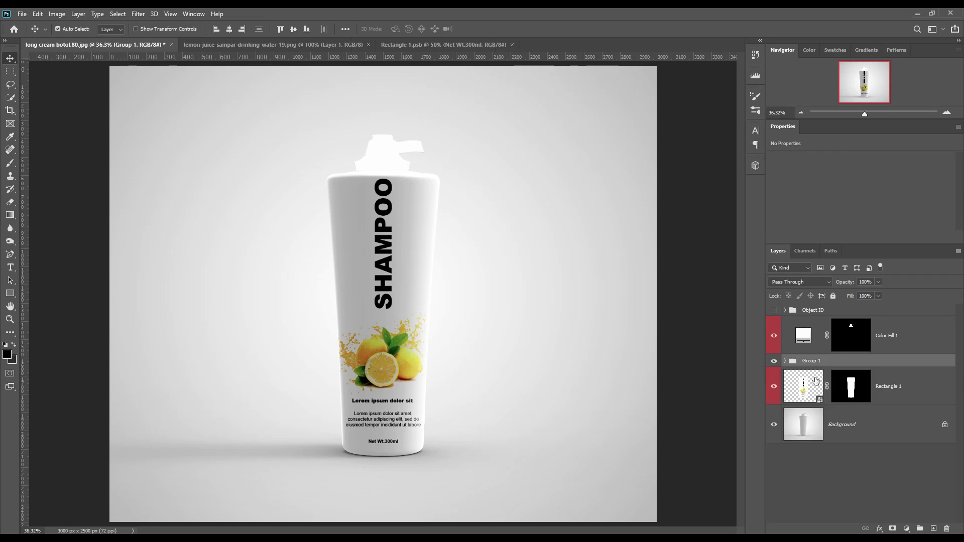
# Step: Name the new group FX, load the pump cap's outline as a selection, and activate Background
pyautogui.doubleClick(815, 363)
pyautogui.write('FX')
pyautogui.press('Return')
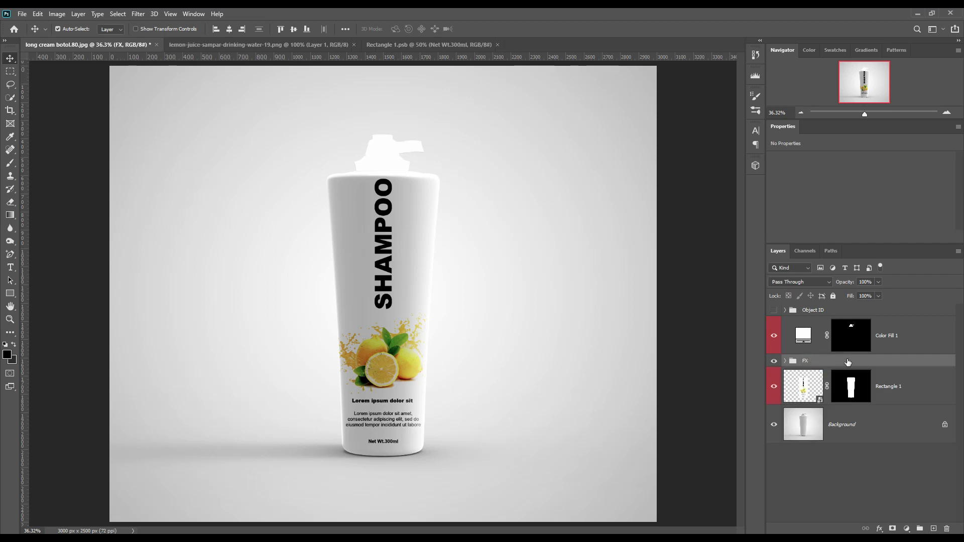
pyautogui.keyDown('ctrl'); pyautogui.click(851, 331); pyautogui.keyUp('ctrl')
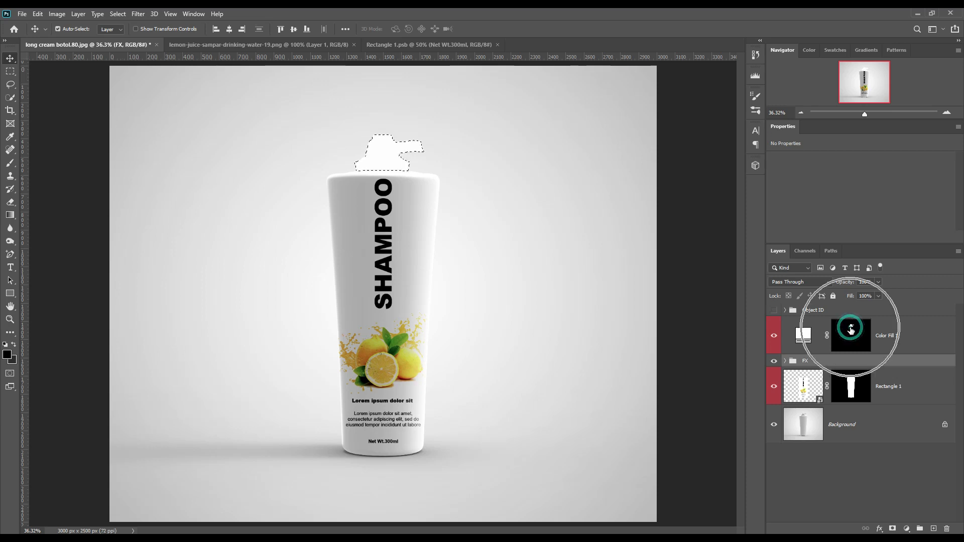
pyautogui.click(852, 423)
# Step: Copy the pump cap onto its own layer above Color Fill 1 and duplicate it twice
pyautogui.hotkey('ctrl', 'j')
pyautogui.moveTo(852, 423); pyautogui.dragTo(858, 323)
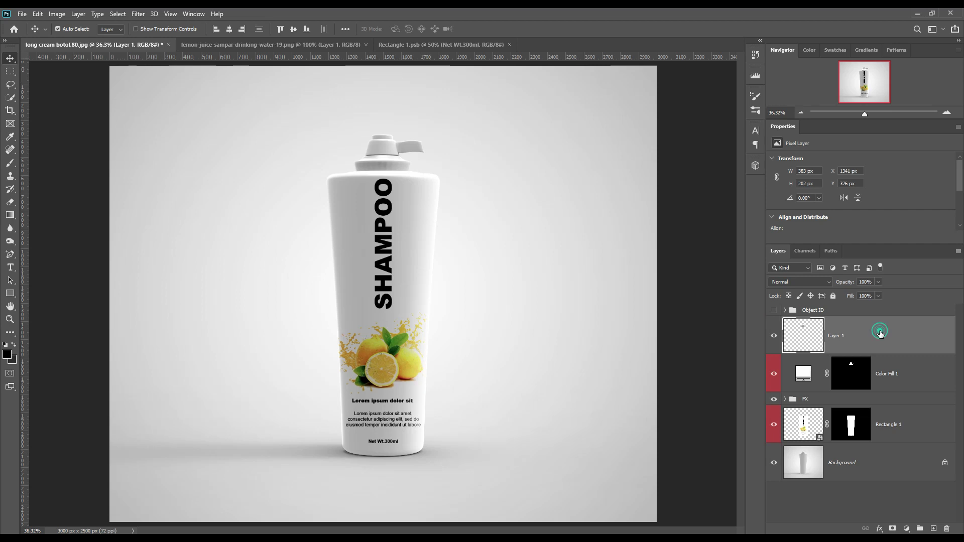
pyautogui.hotkey('ctrl', 'j')
pyautogui.hotkey('ctrl', 'j')
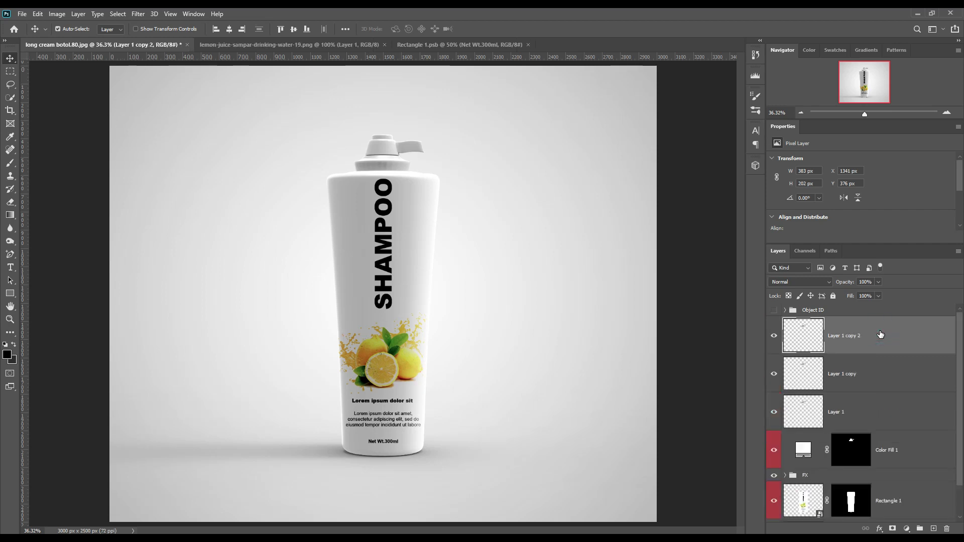
# Step: Name the three cap layers Shadow, Midtone and Light, then hide Light and Midtone
pyautogui.doubleClick(836, 412)
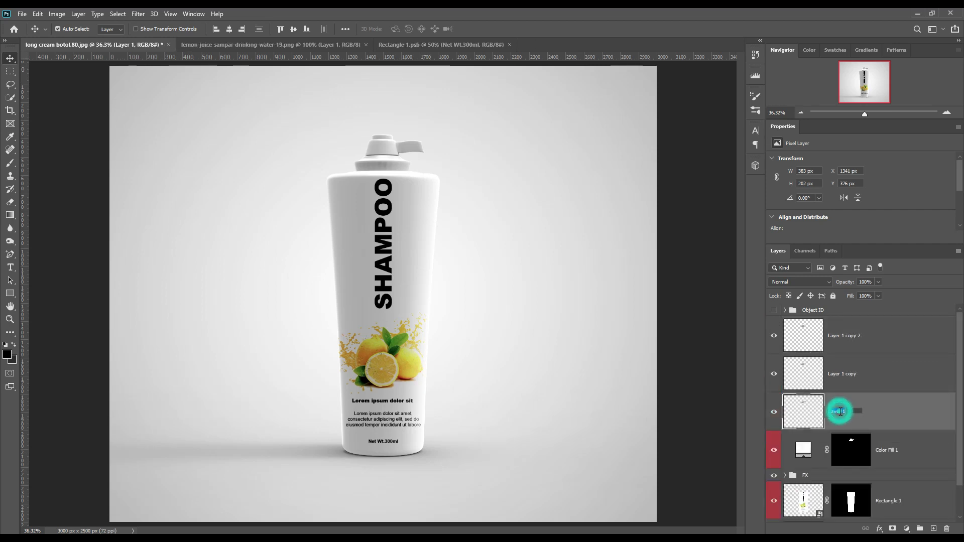
pyautogui.write('D')
pyautogui.press('Return')
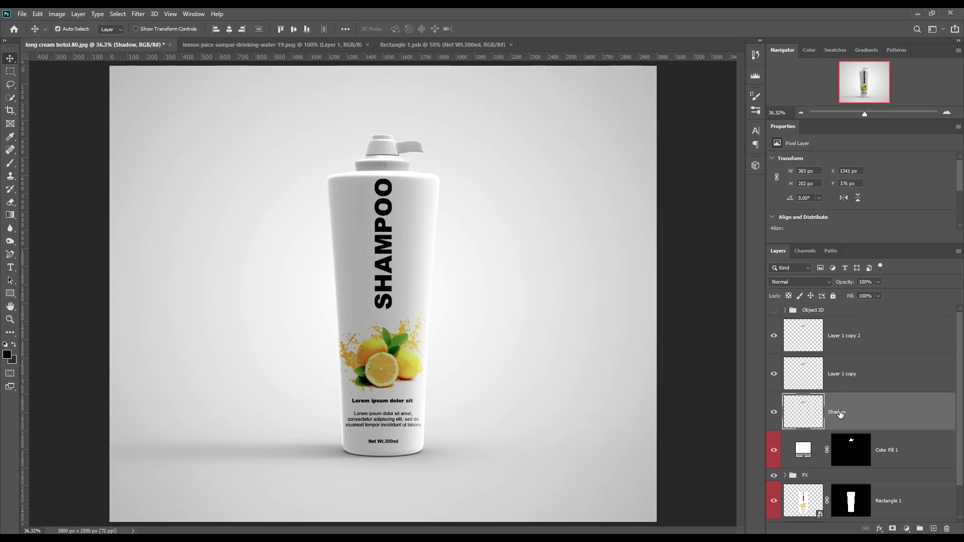
pyautogui.doubleClick(848, 382)
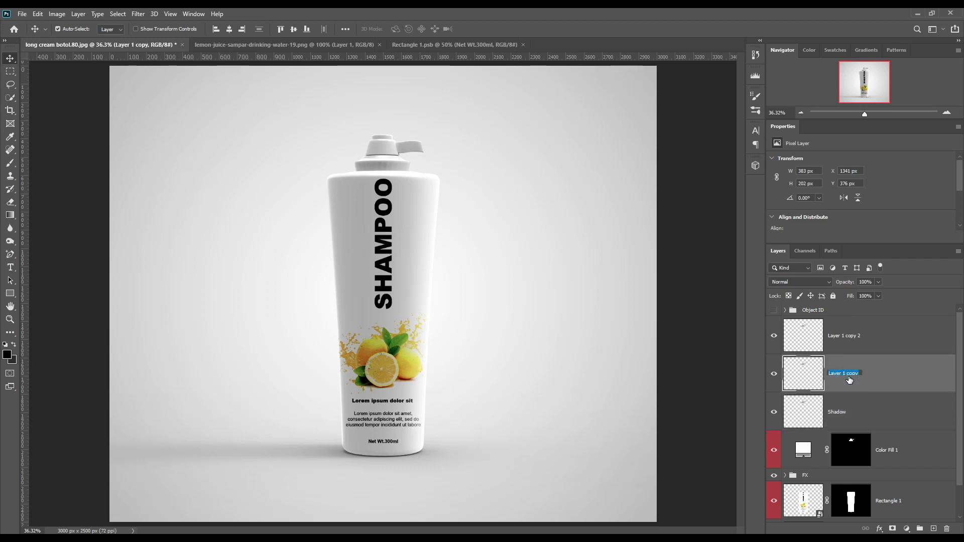
pyautogui.write('Midtone')
pyautogui.press('Return')
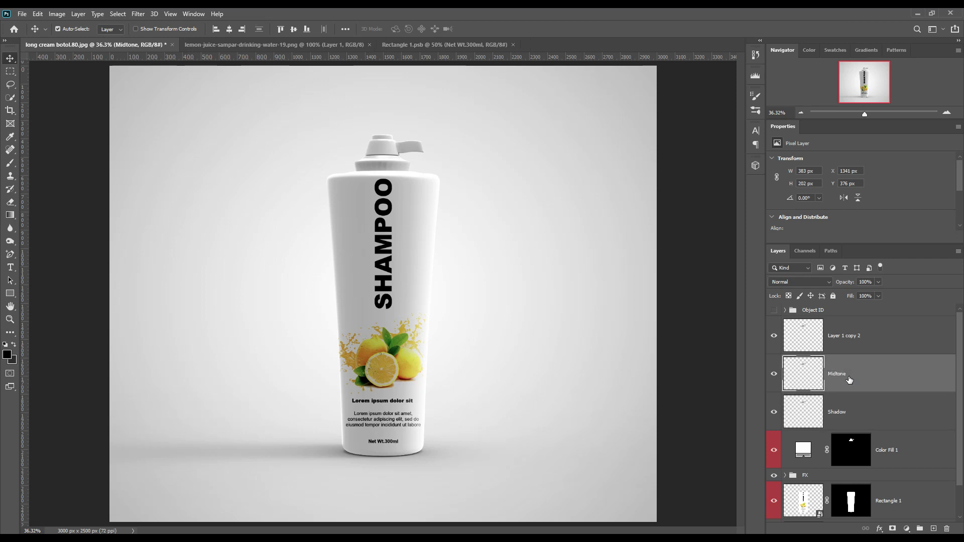
pyautogui.doubleClick(848, 335)
pyautogui.write('Light')
pyautogui.press('Return')
pyautogui.click(773, 335)
# Step: Set the cap's Shadow layer to Linear Burn
pyautogui.click(773, 373)
pyautogui.click(850, 402)
pyautogui.click(799, 281)
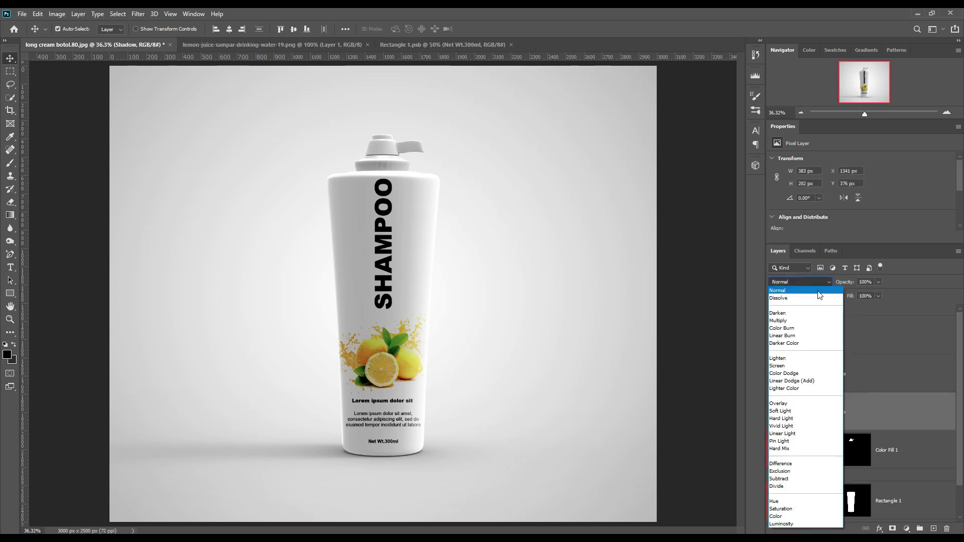
pyautogui.click(800, 335)
# Step: Set Midtone to Linear Dodge (Add) with Levels input black 179 and output white 26
pyautogui.click(773, 374)
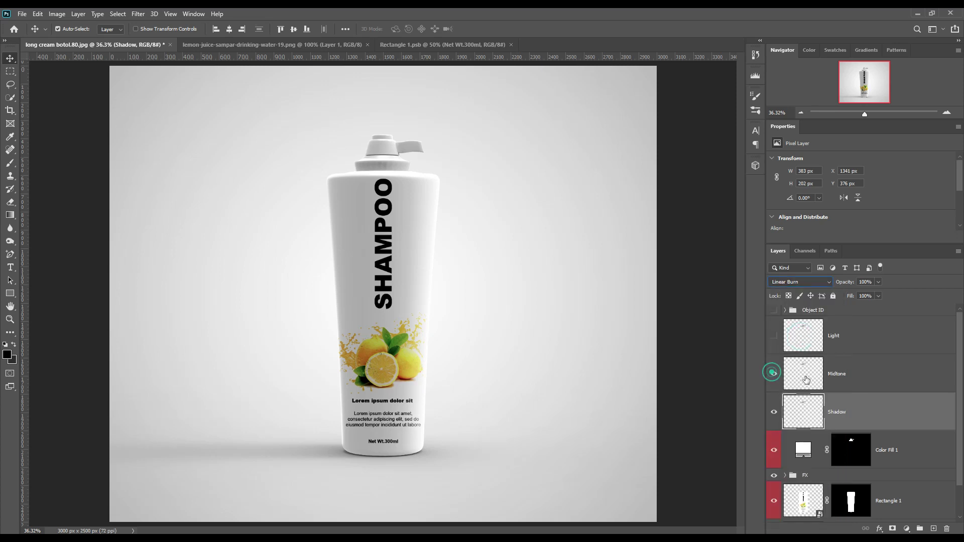
pyautogui.click(820, 374)
pyautogui.click(807, 283)
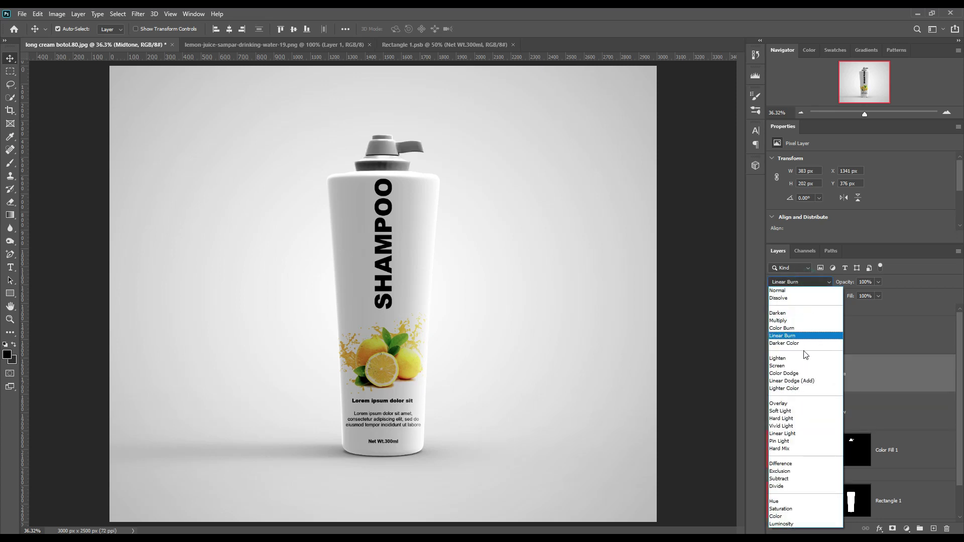
pyautogui.click(808, 381)
pyautogui.click(57, 14)
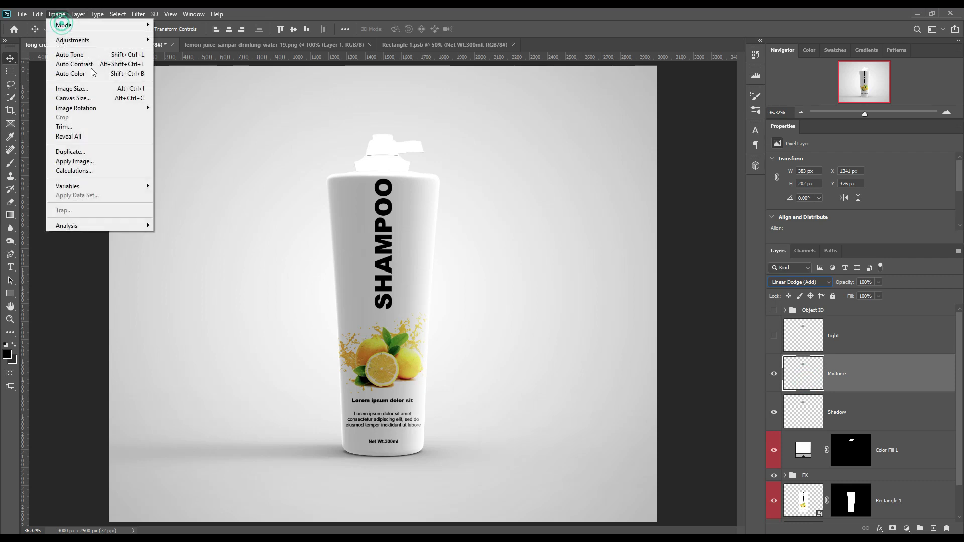
pyautogui.click(95, 40)
pyautogui.click(171, 48)
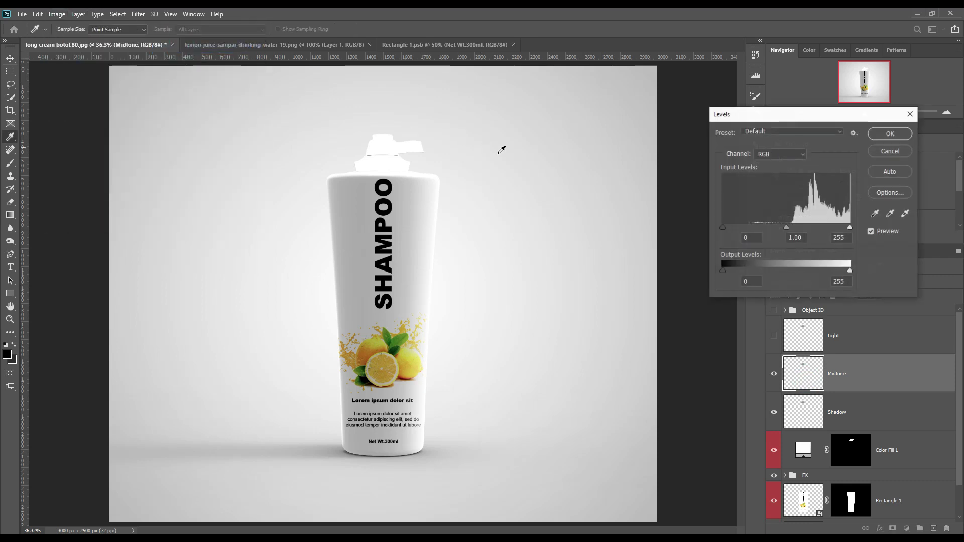
pyautogui.moveTo(722, 227); pyautogui.dragTo(811, 226)
pyautogui.moveTo(847, 271); pyautogui.dragTo(759, 271)
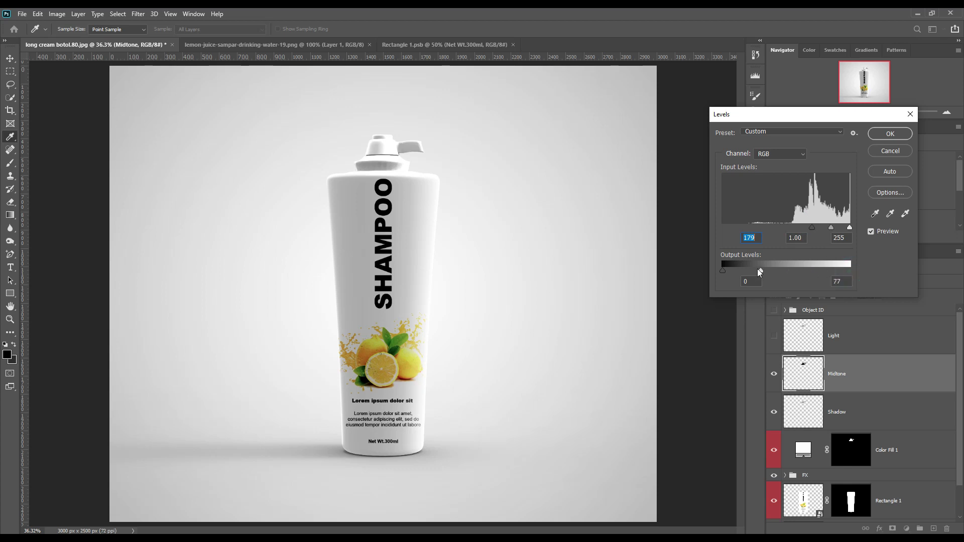
pyautogui.click(736, 269)
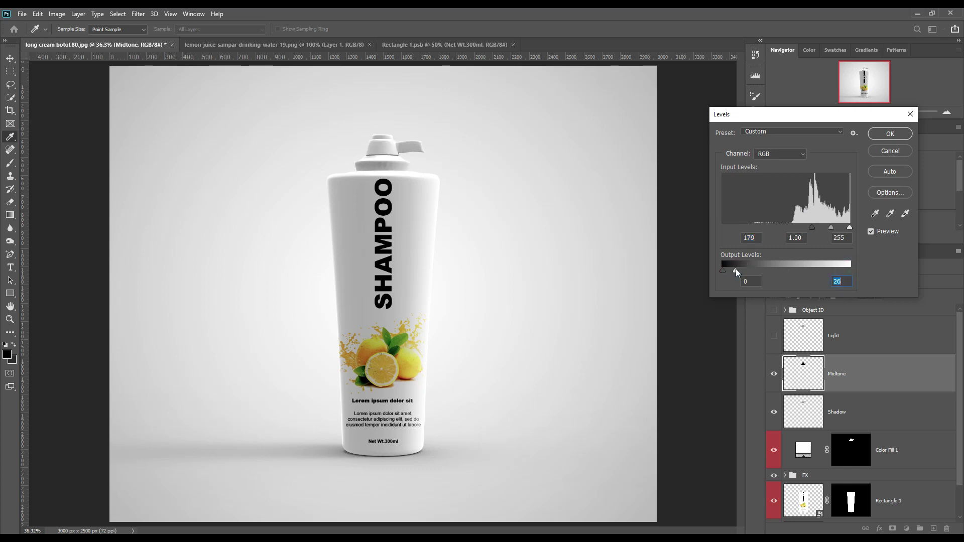
pyautogui.click(887, 136)
# Step: Show Light, set it to Screen, and raise its Levels black input to 216
pyautogui.click(773, 335)
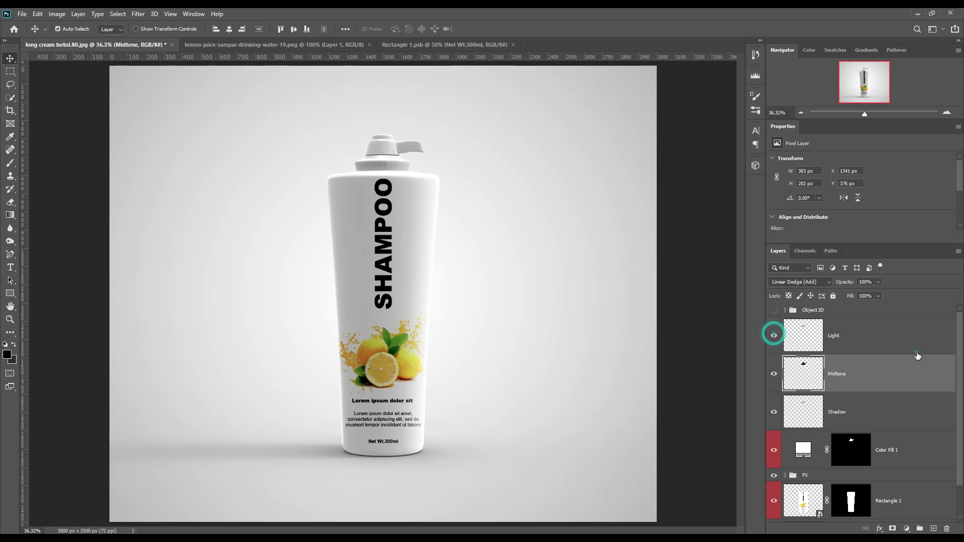
pyautogui.click(853, 336)
pyautogui.click(806, 284)
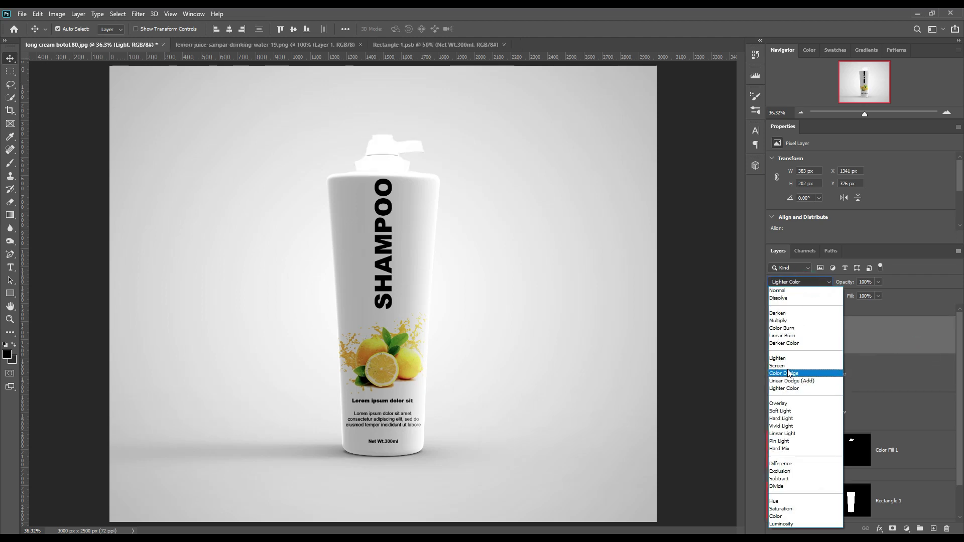
pyautogui.click(787, 366)
pyautogui.click(57, 14)
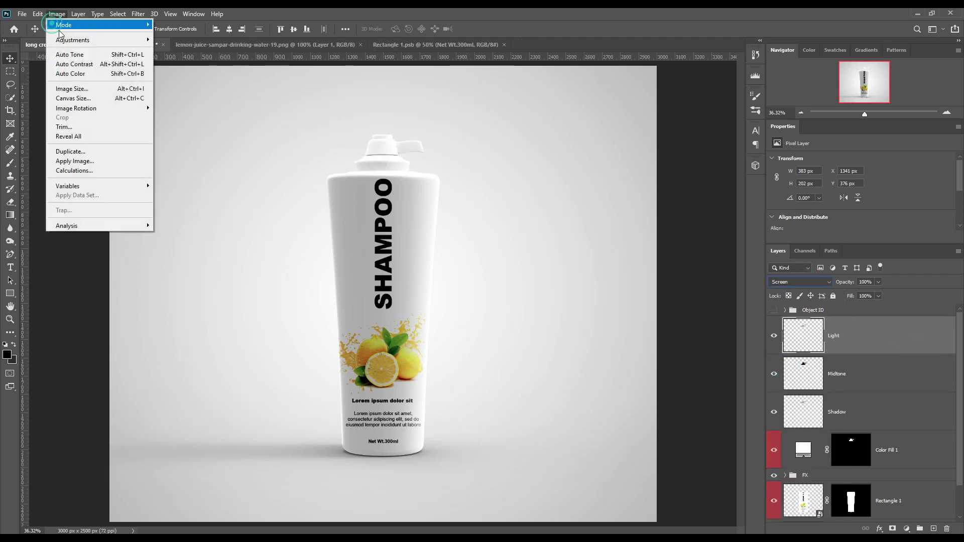
pyautogui.moveTo(80, 40)
pyautogui.click(201, 50)
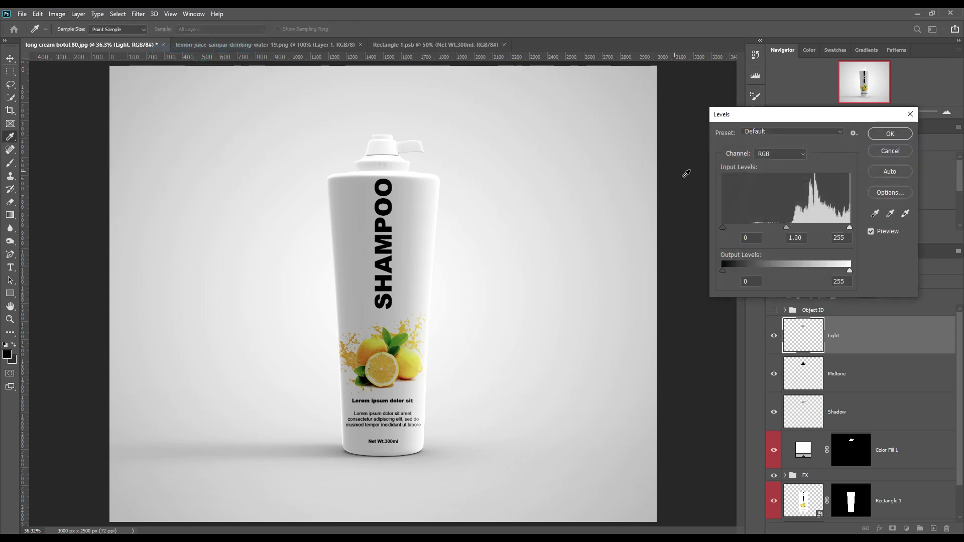
pyautogui.moveTo(722, 228); pyautogui.dragTo(830, 226)
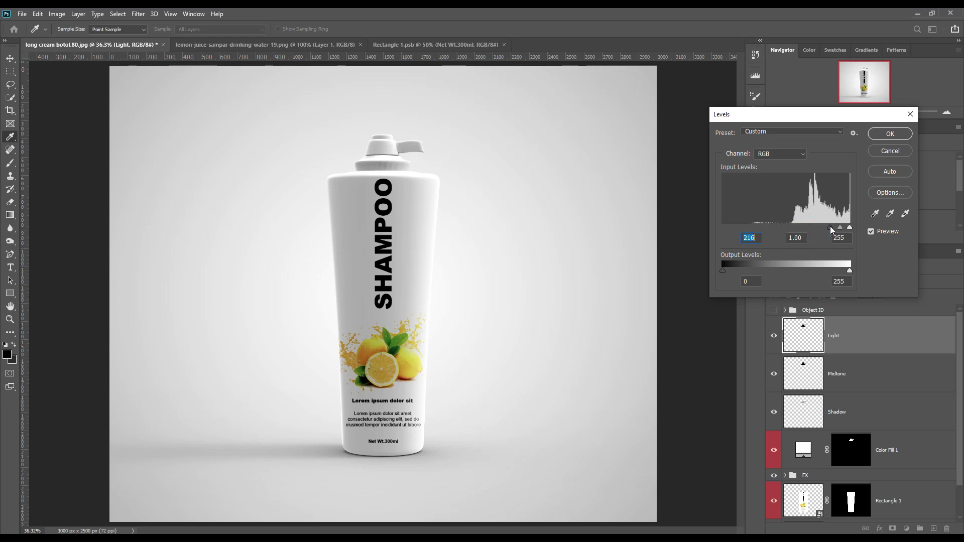
pyautogui.click(881, 138)
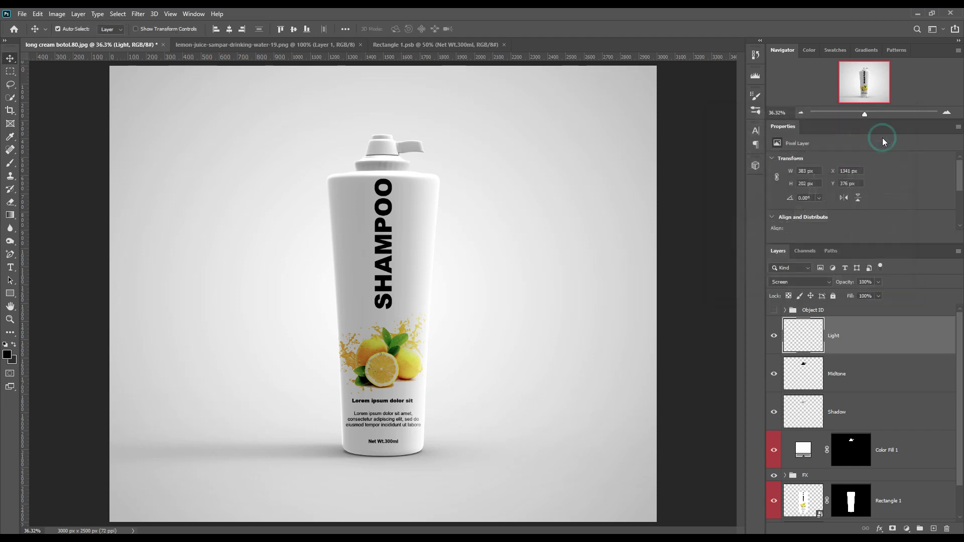
# Step: Change the Color Fill 1 colour to grey 7f7f7f
pyautogui.doubleClick(795, 451)
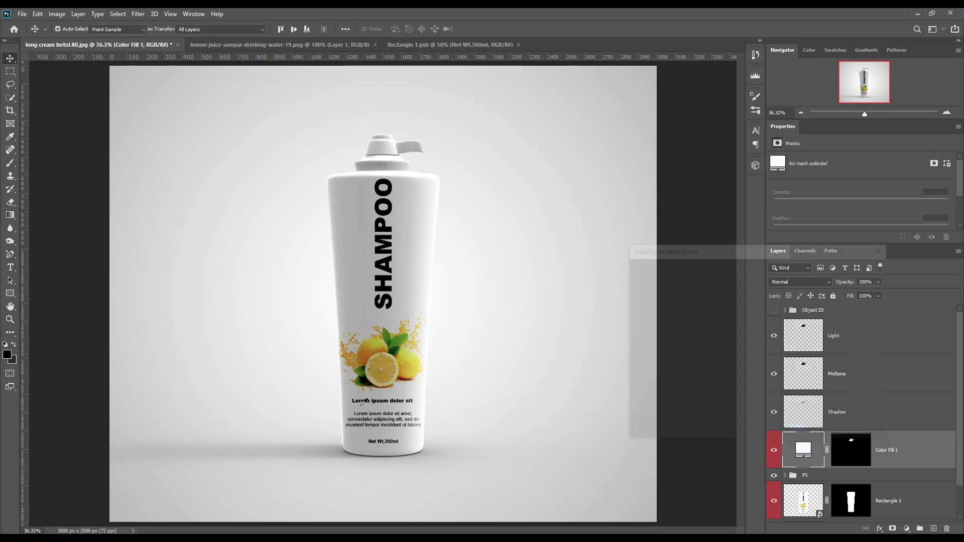
pyautogui.click(404, 357)
pyautogui.moveTo(752, 297); pyautogui.dragTo(624, 335)
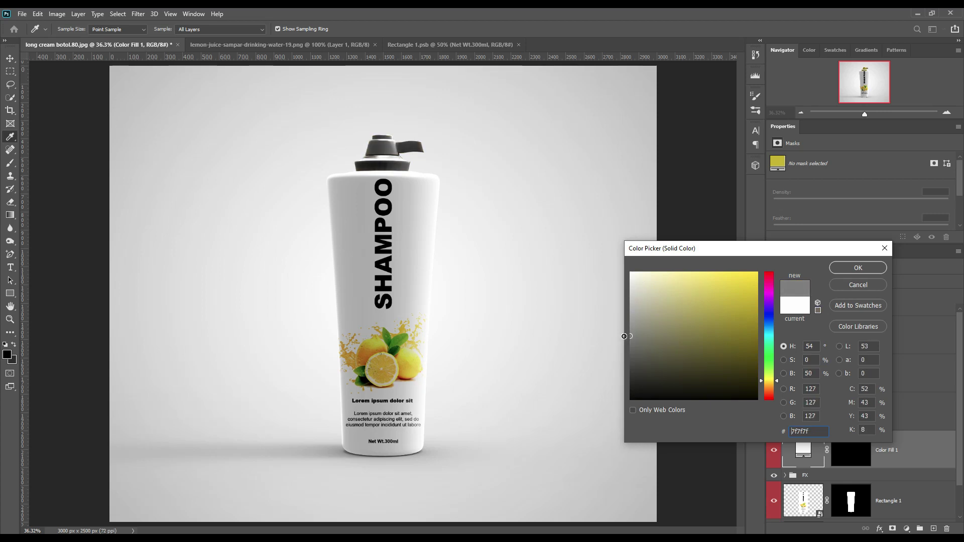
pyautogui.click(857, 268)
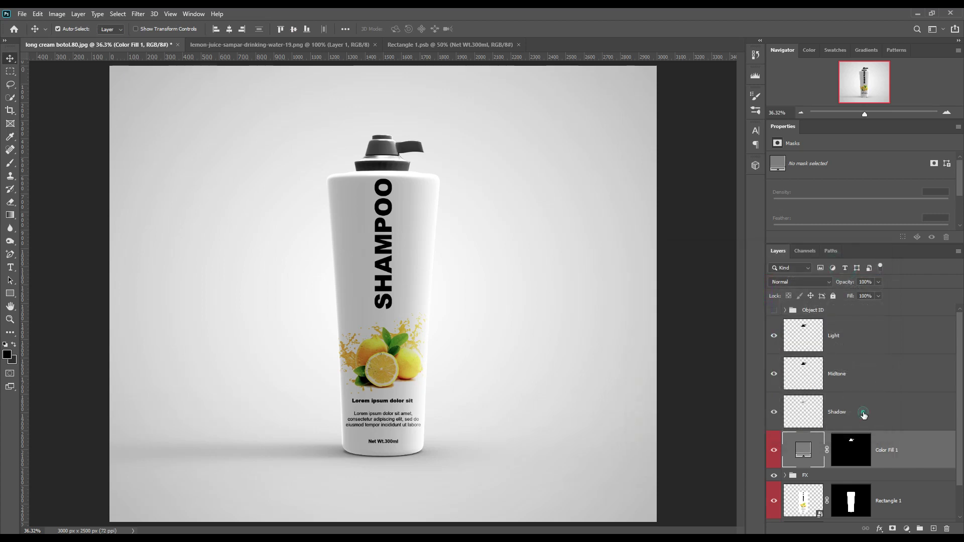
# Step: Select the Shadow, Midtone and Light layers together
pyautogui.click(863, 412)
pyautogui.press('v')
pyautogui.keyDown('shift'); pyautogui.click(868, 334); pyautogui.keyUp('shift')
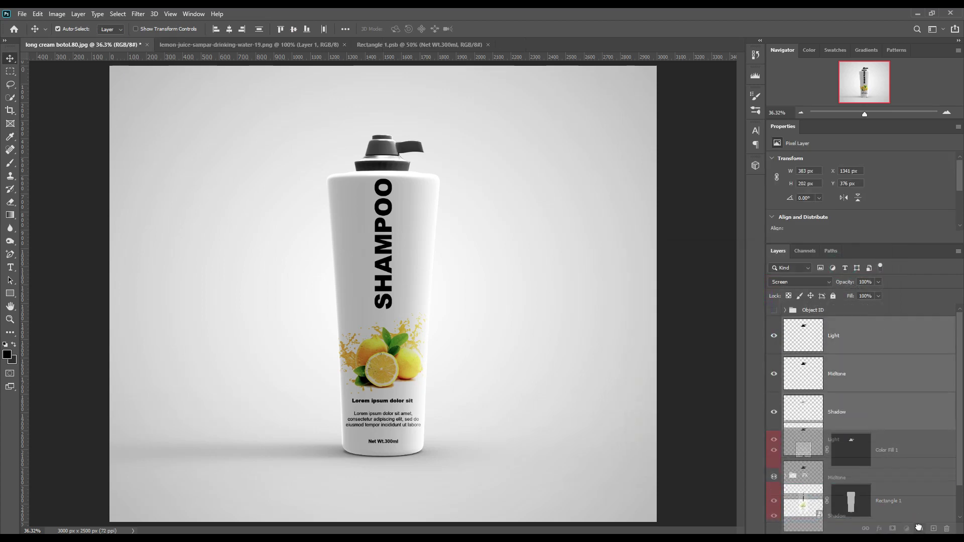
# Step: Group the Light, Midtone and Shadow layers as FX, then select Background
pyautogui.hotkey('ctrl', 'g')
pyautogui.doubleClick(813, 323)
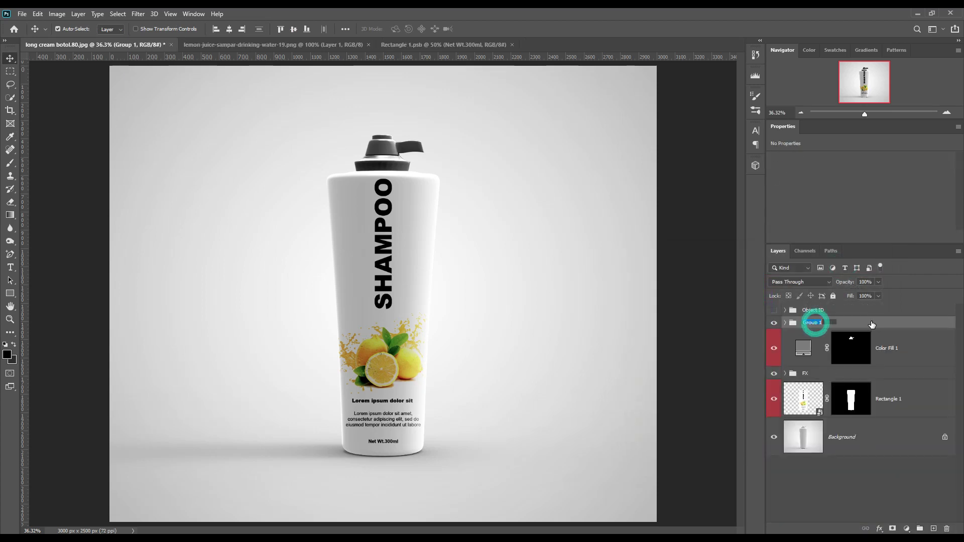
pyautogui.write('FX')
pyautogui.press('Return')
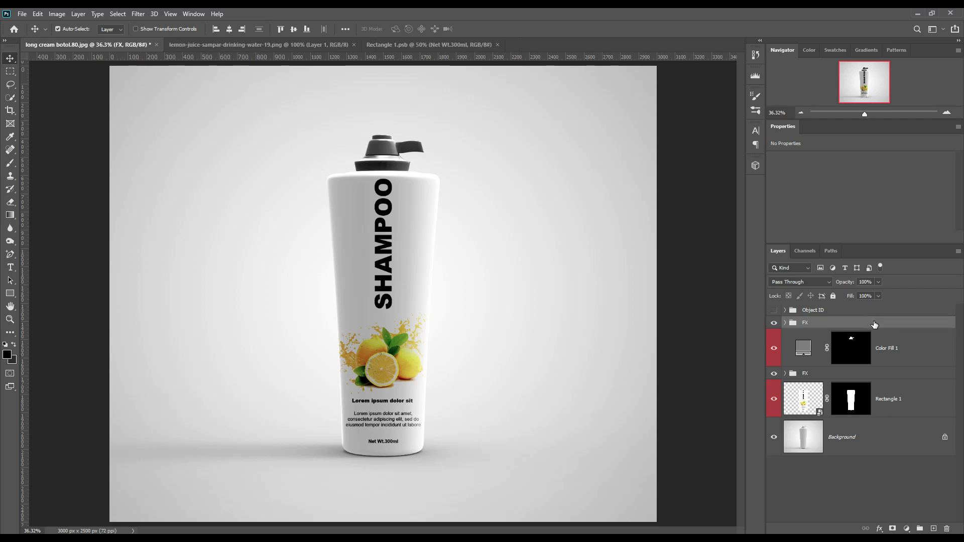
pyautogui.click(866, 439)
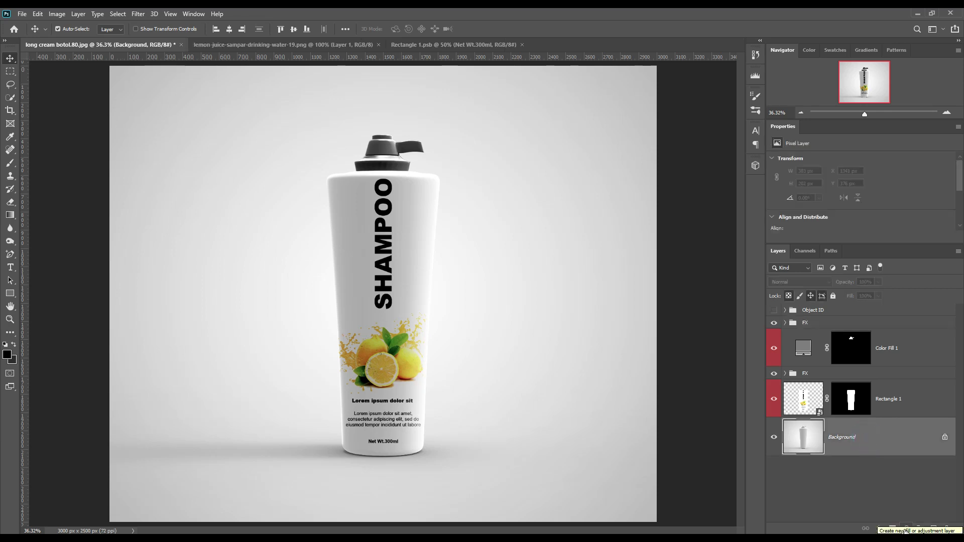
# Step: Add a light grey Solid Color fill layer, Color Fill 2, and label it red
pyautogui.click(905, 531)
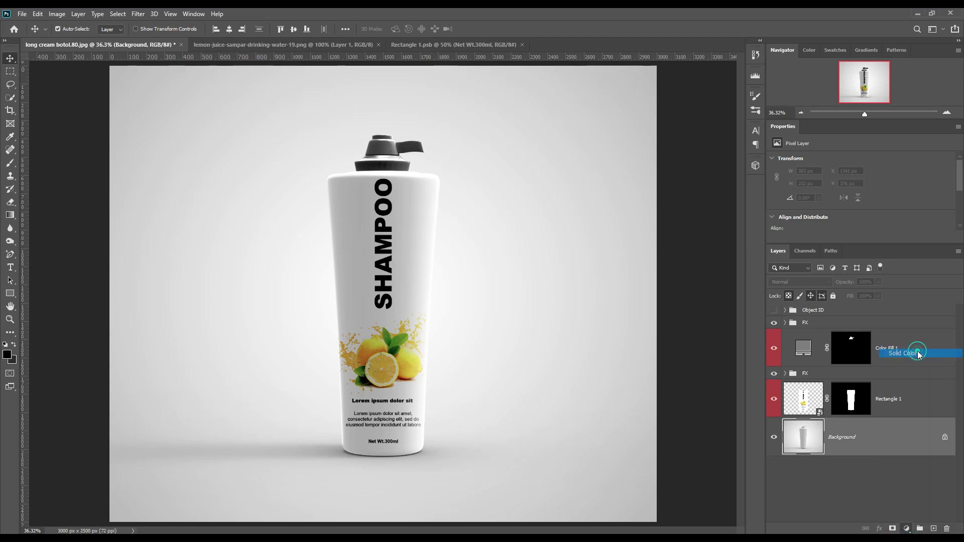
pyautogui.click(918, 354)
pyautogui.click(638, 298)
pyautogui.moveTo(637, 297); pyautogui.dragTo(620, 290)
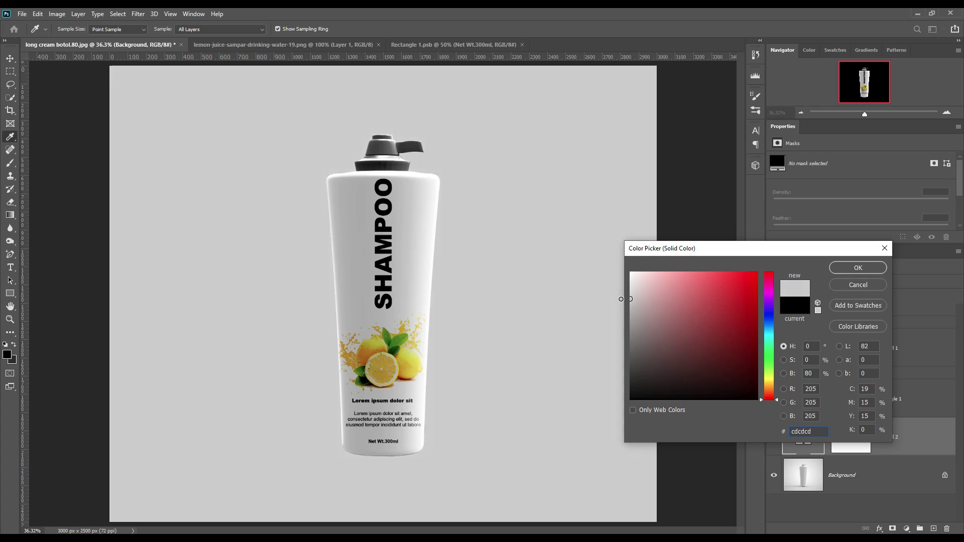
pyautogui.click(853, 267)
pyautogui.rightClick(922, 432)
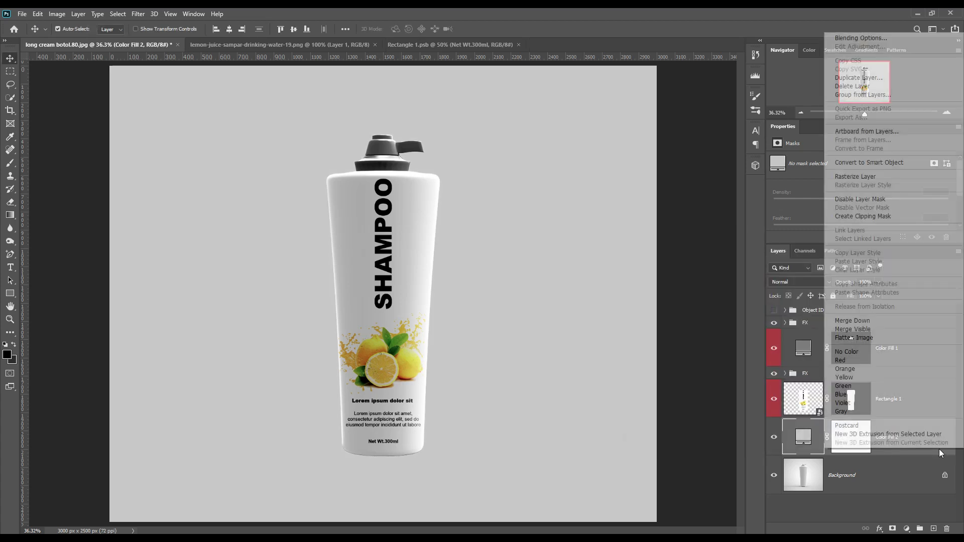
pyautogui.click(853, 361)
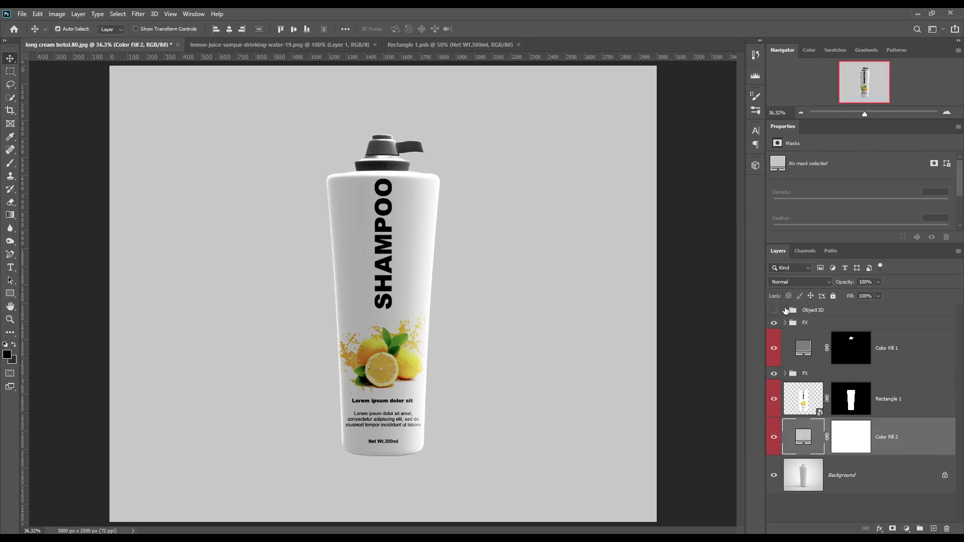
# Step: Set Color Fill 2 to Linear Burn and change its colour to near-white fbfbfb
pyautogui.click(804, 279)
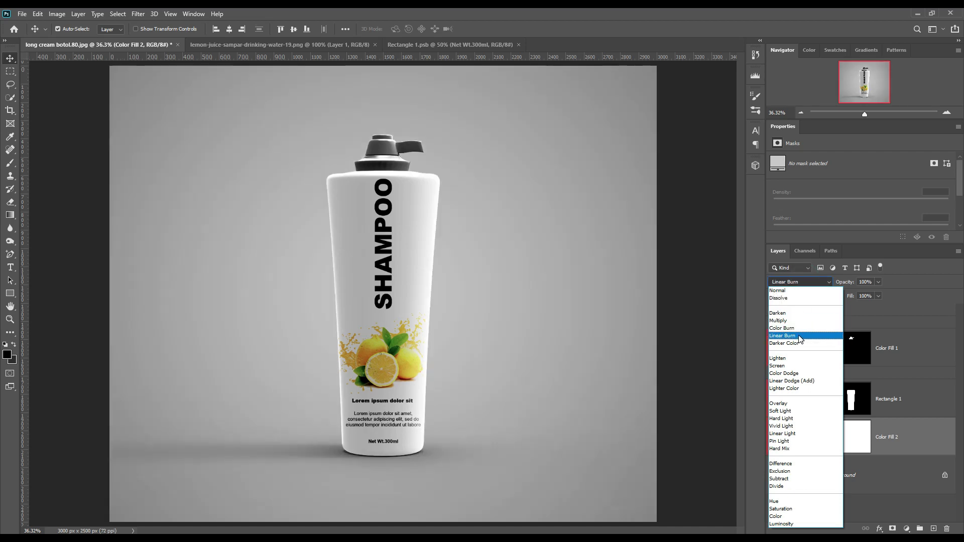
pyautogui.click(799, 337)
pyautogui.doubleClick(804, 435)
pyautogui.click(411, 348)
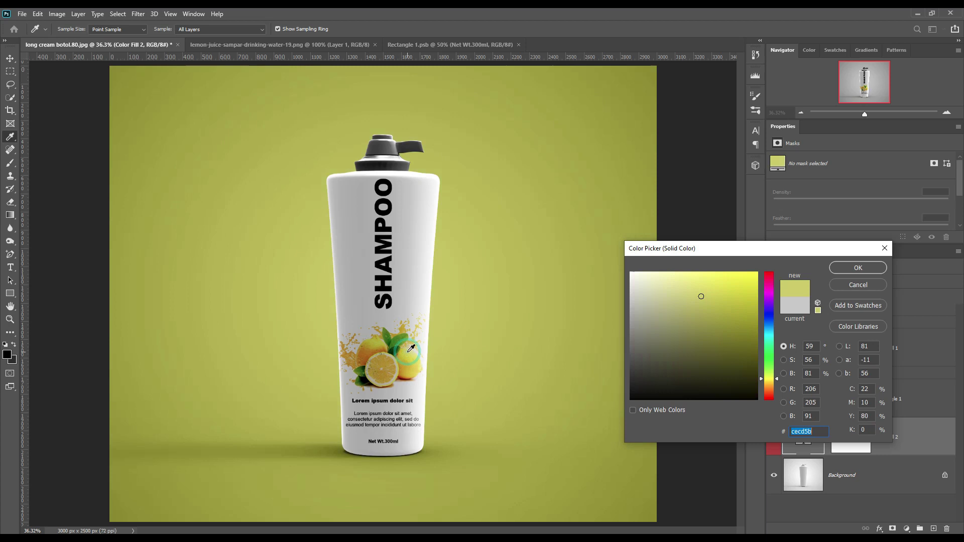
pyautogui.moveTo(698, 292)
pyautogui.mouseDown()
pyautogui.moveTo(665, 269)
pyautogui.moveTo(626, 283)
pyautogui.moveTo(616, 272)
pyautogui.mouseUp()
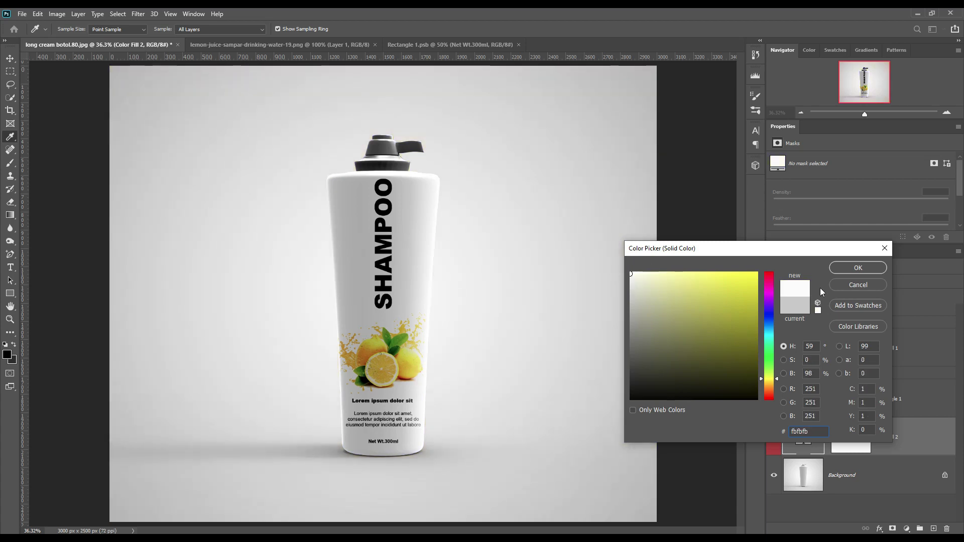